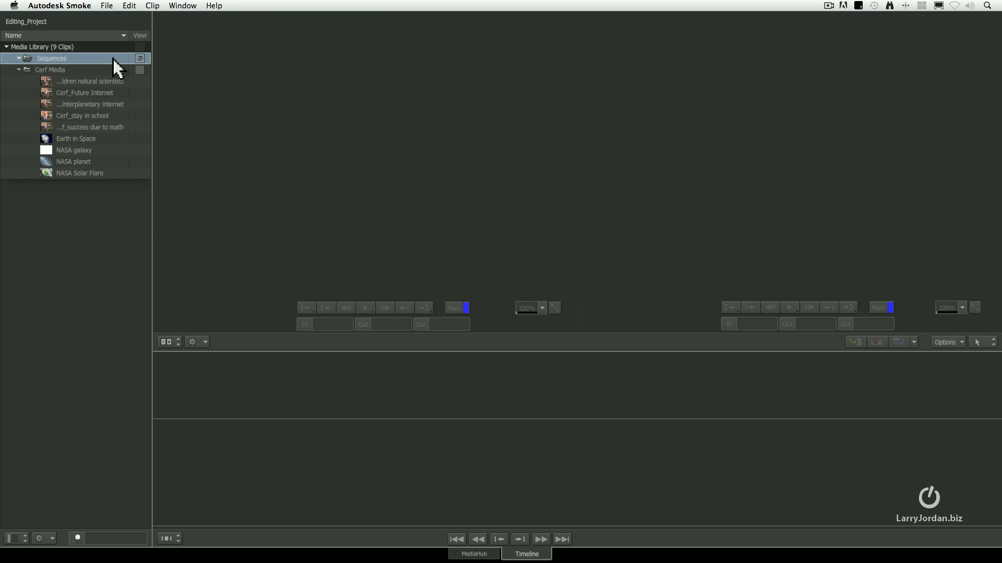
Create a sequence called Seq - Edit in the Sequences folder, with 2 video tracks, 720 x 480 NTSC DV resolution and 2 stereo audio tracks.
right_click(113, 59)
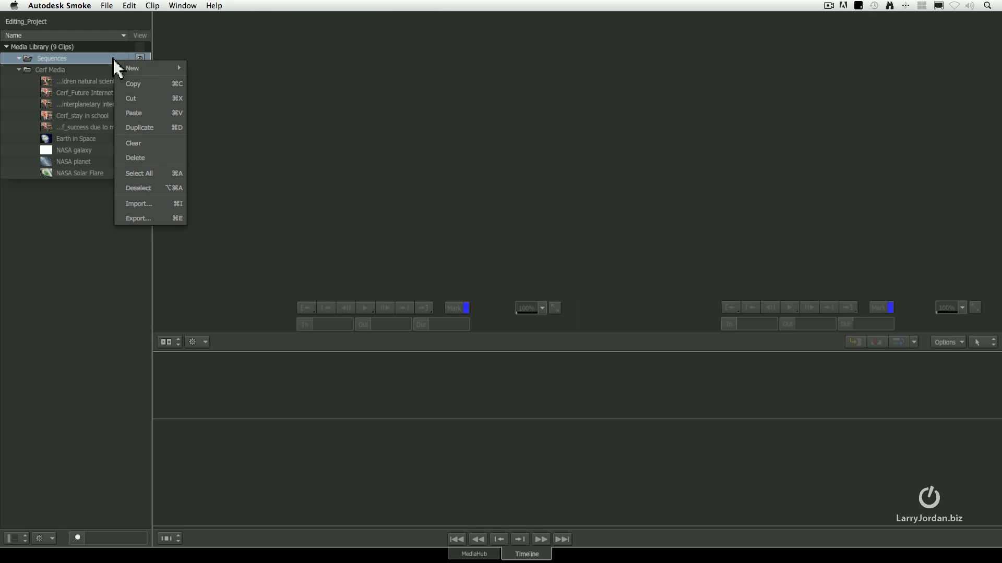
mouse_move(170, 69)
click(221, 84)
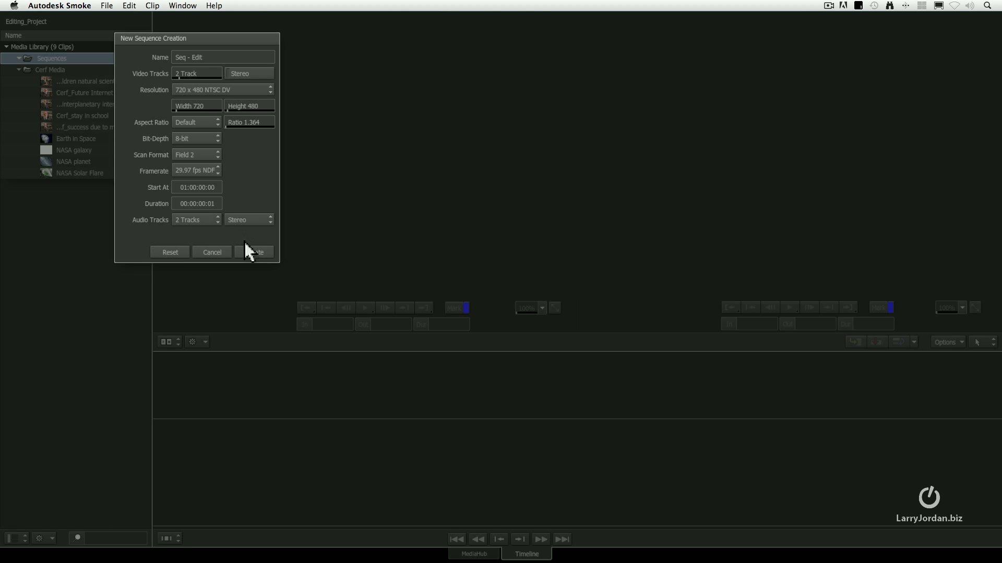
click(254, 252)
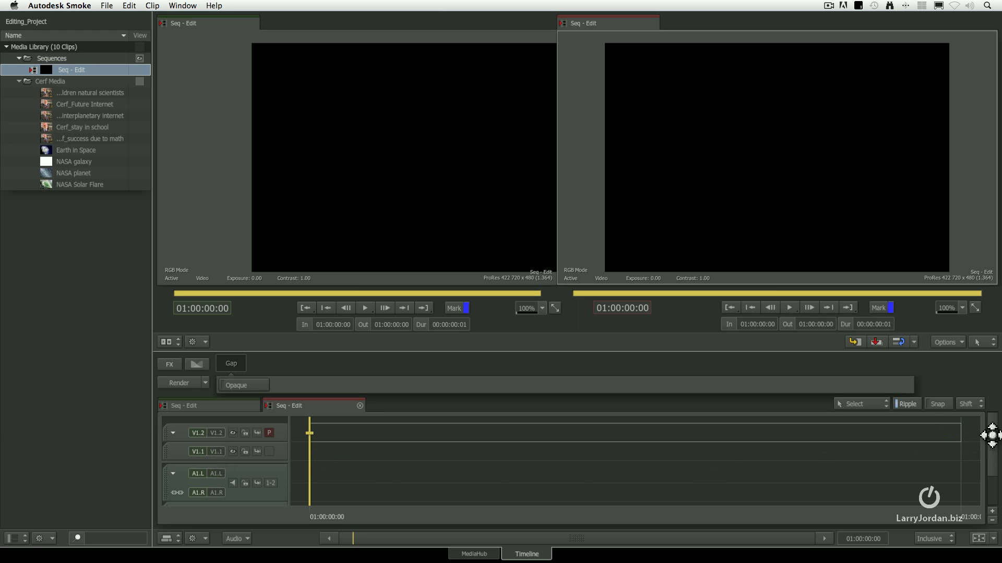
Delete the second stereo audio track, A2, from the Seq - Edit sequence.
drag(991, 438, 990, 471)
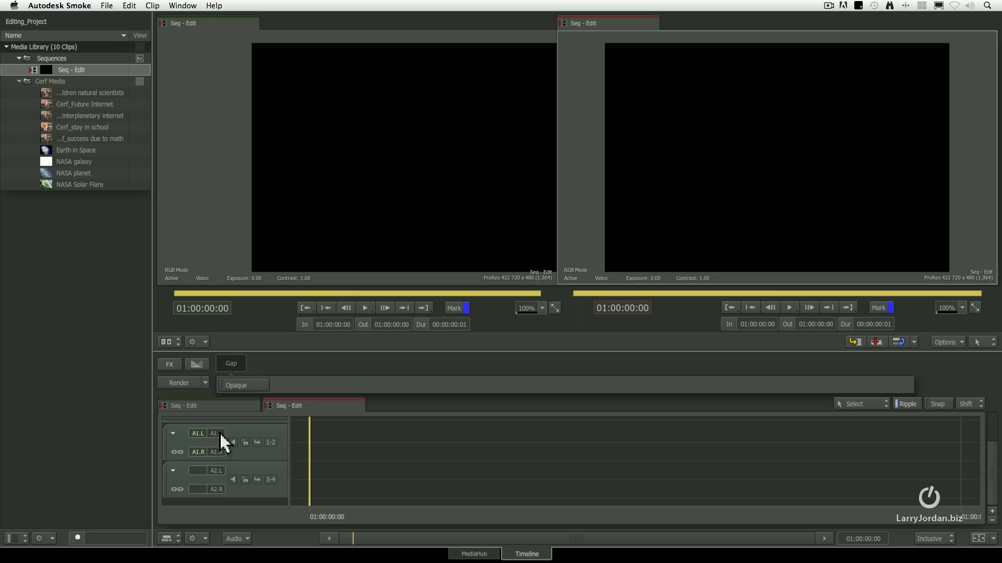
right_click(235, 490)
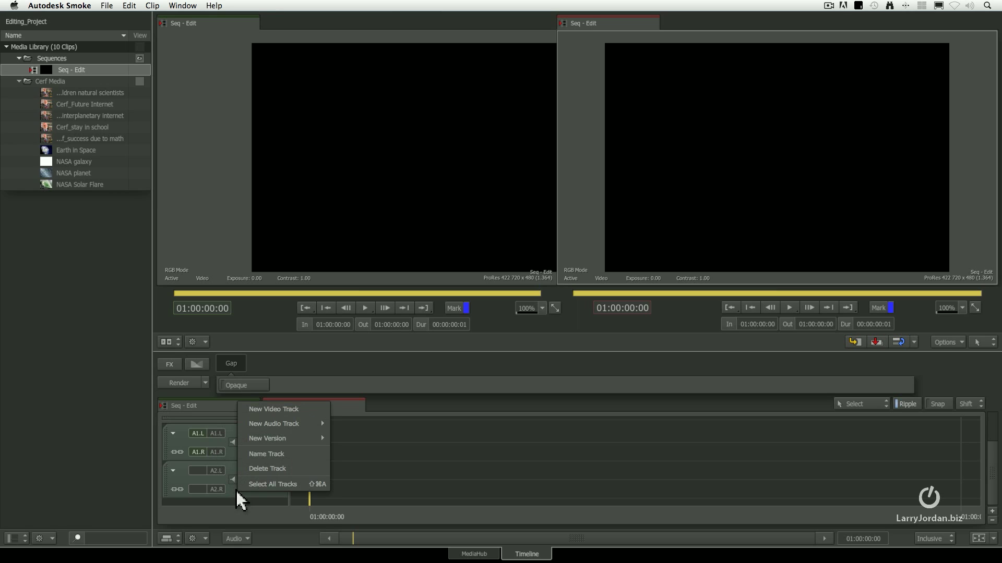
click(265, 469)
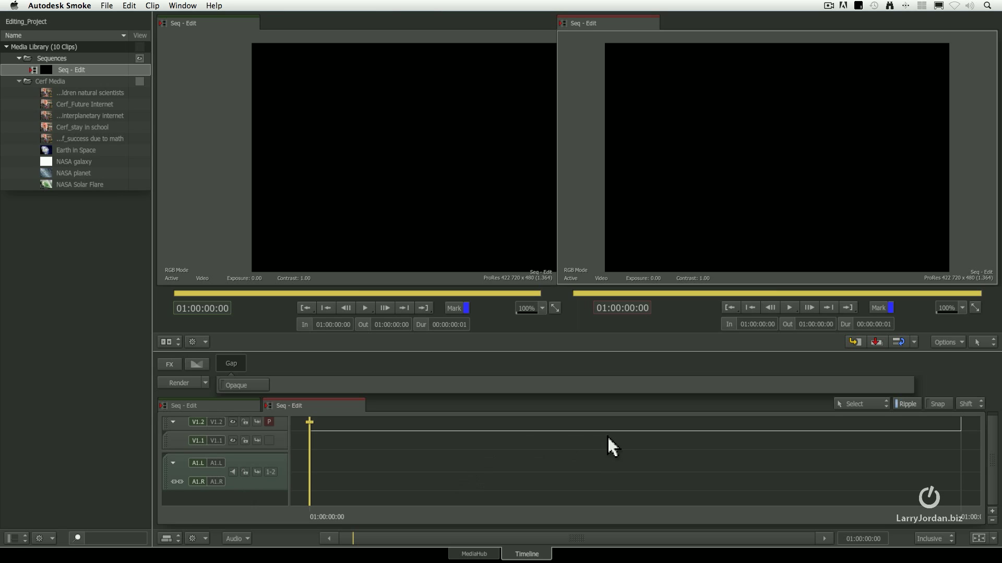
drag(991, 474, 991, 464)
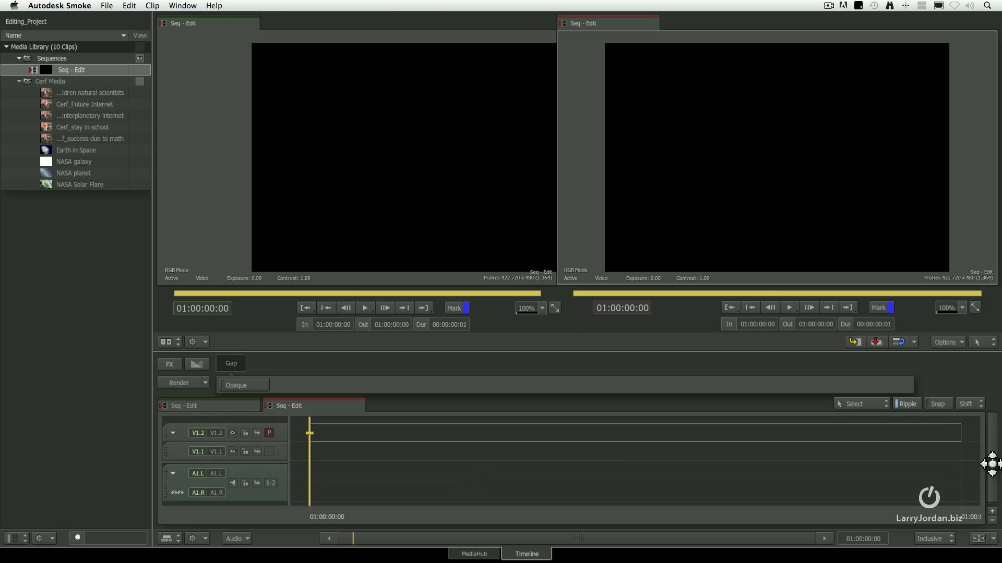
Load the clip Cerf_success due to math as the source and make V1.1 the primary video track.
double_click(42, 139)
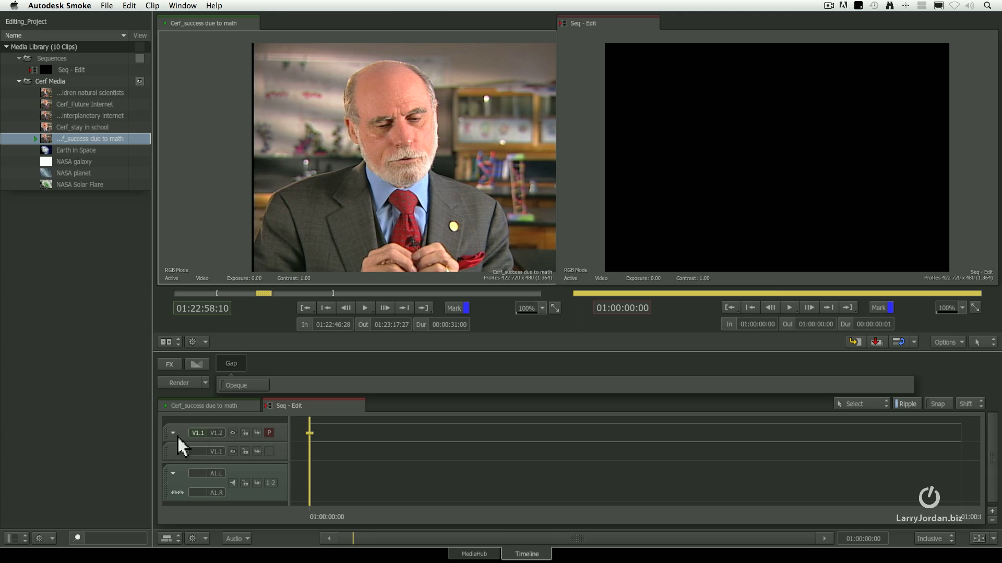
click(269, 452)
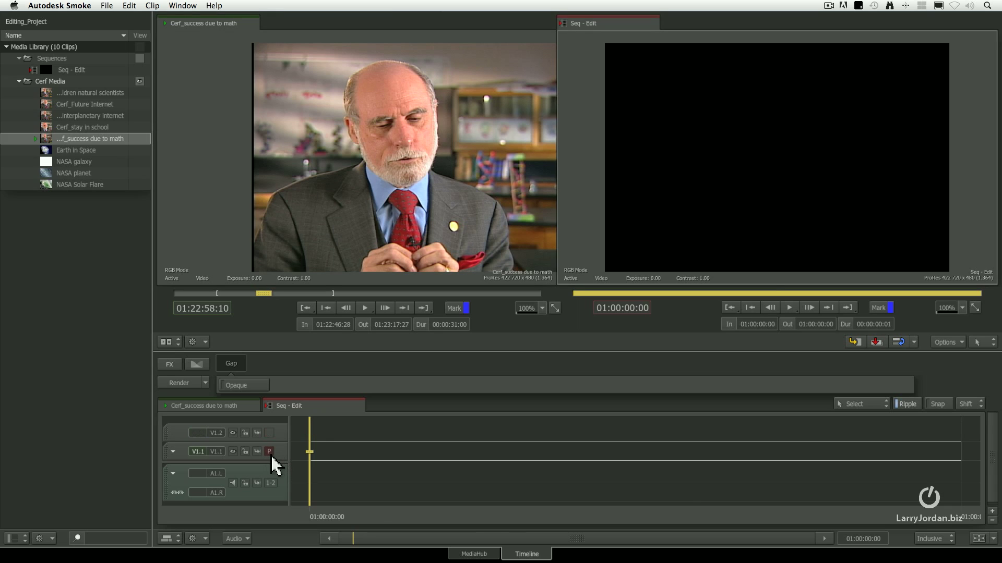
key(minus)
key(equal)
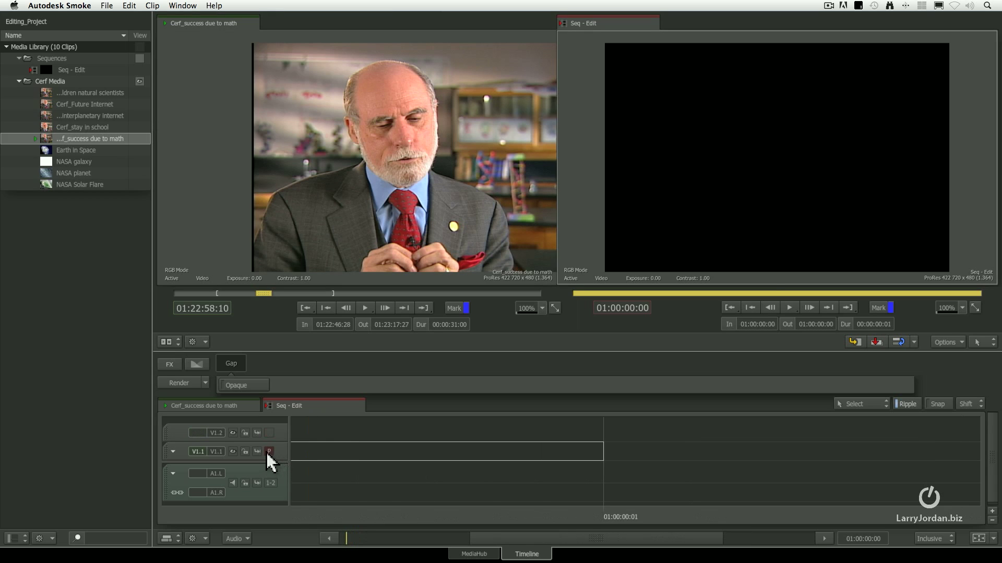
click(268, 433)
click(268, 452)
click(270, 434)
click(269, 452)
key(shift+z)
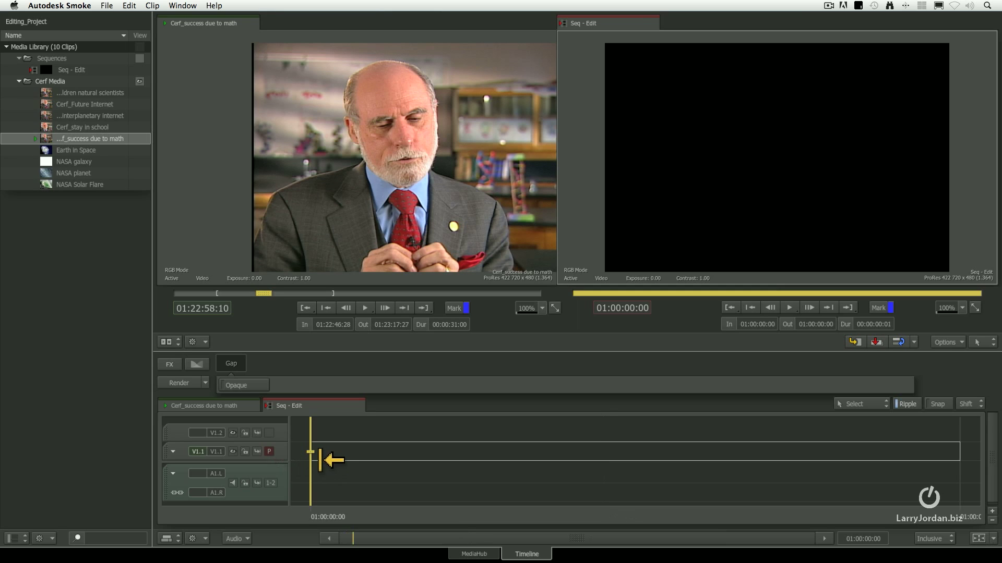
Overwrite the source clip onto track V1.1 at the start of the sequence and fit the whole sequence in the timeline.
mouse_move(310, 456)
mouse_down()
mouse_move(312, 433)
mouse_move(313, 448)
mouse_up()
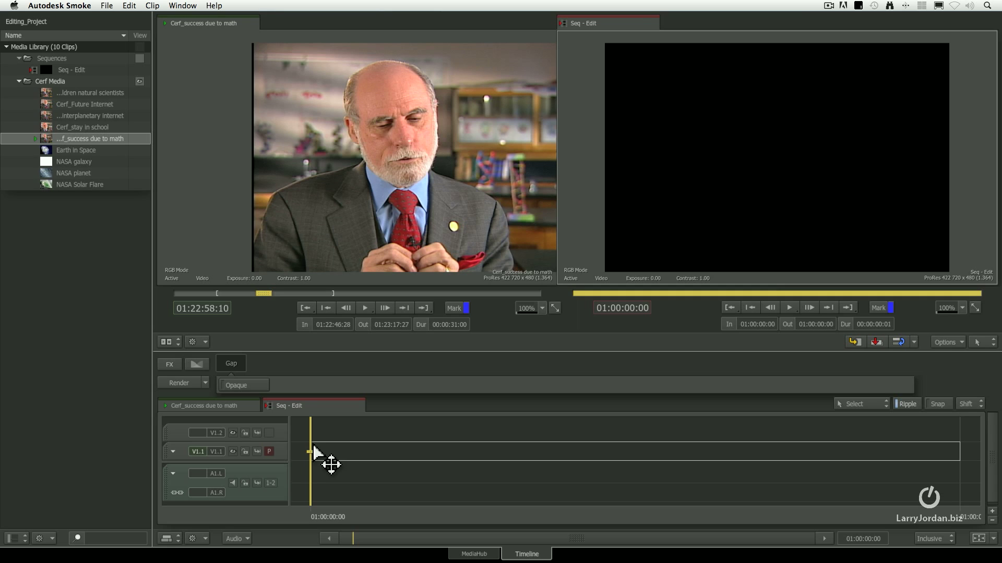
mouse_move(313, 447)
mouse_down()
mouse_move(312, 434)
mouse_move(308, 449)
mouse_up()
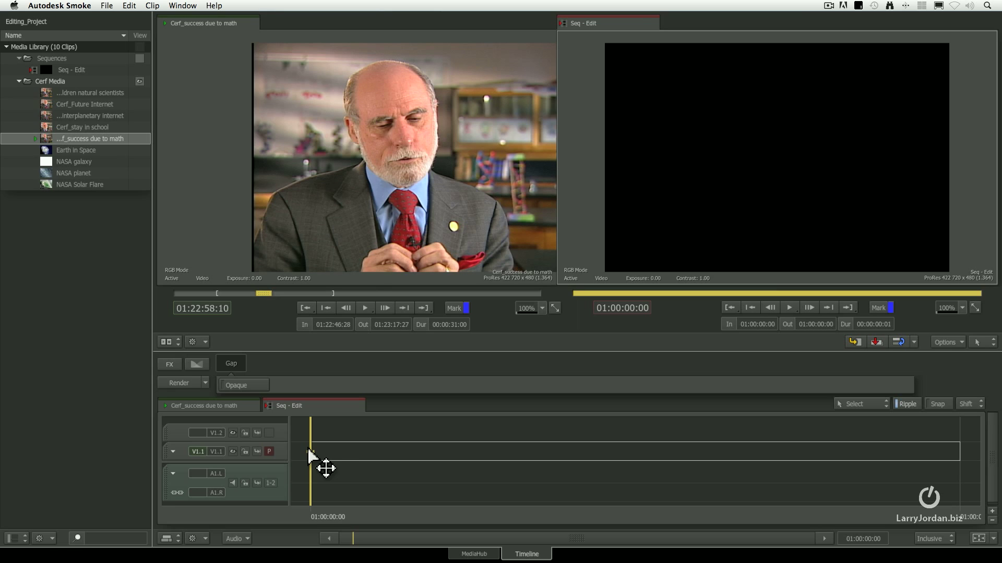
click(876, 343)
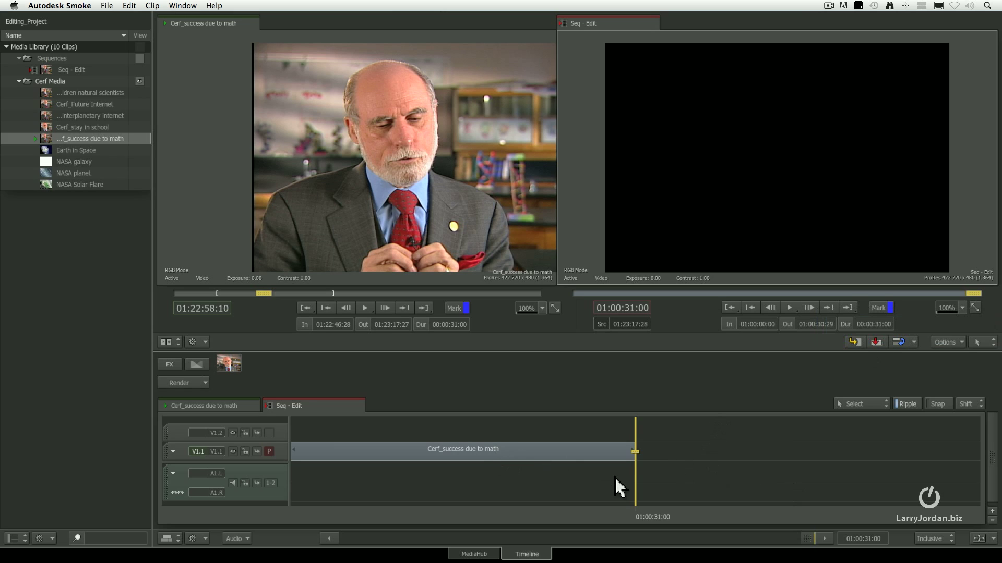
drag(626, 492, 436, 492)
scroll(436, 492, up, 3)
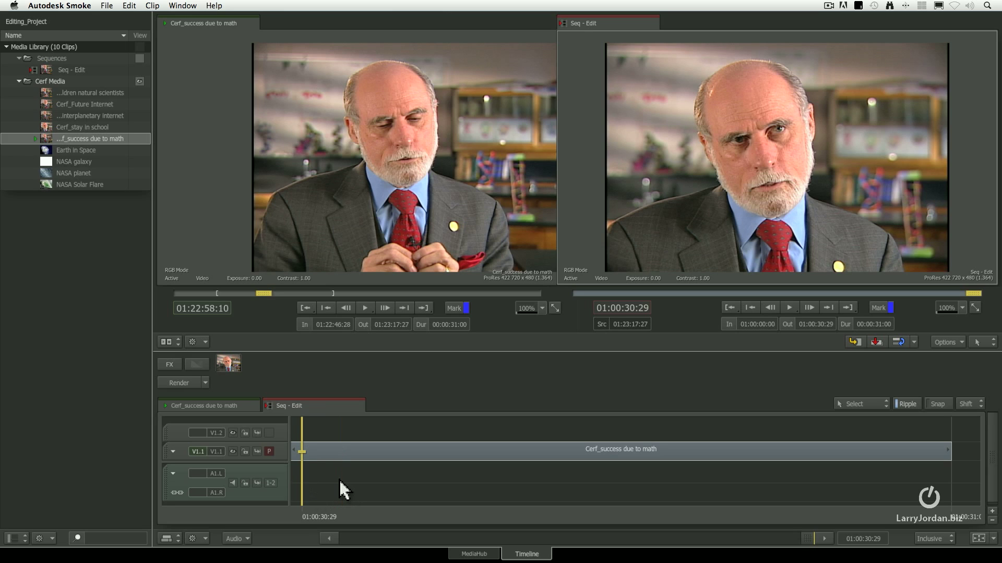
scroll(339, 480, up, 2)
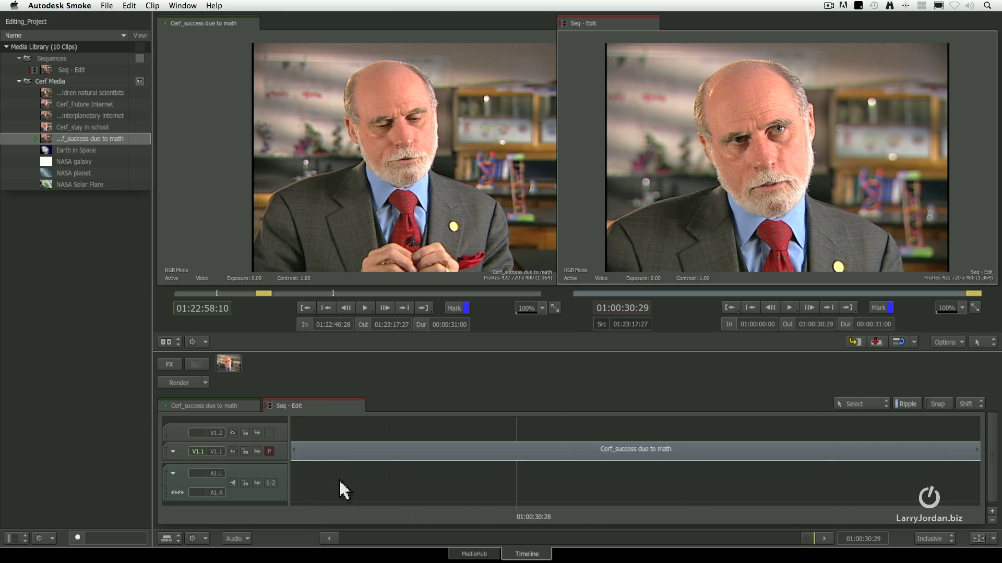
key(shift+z)
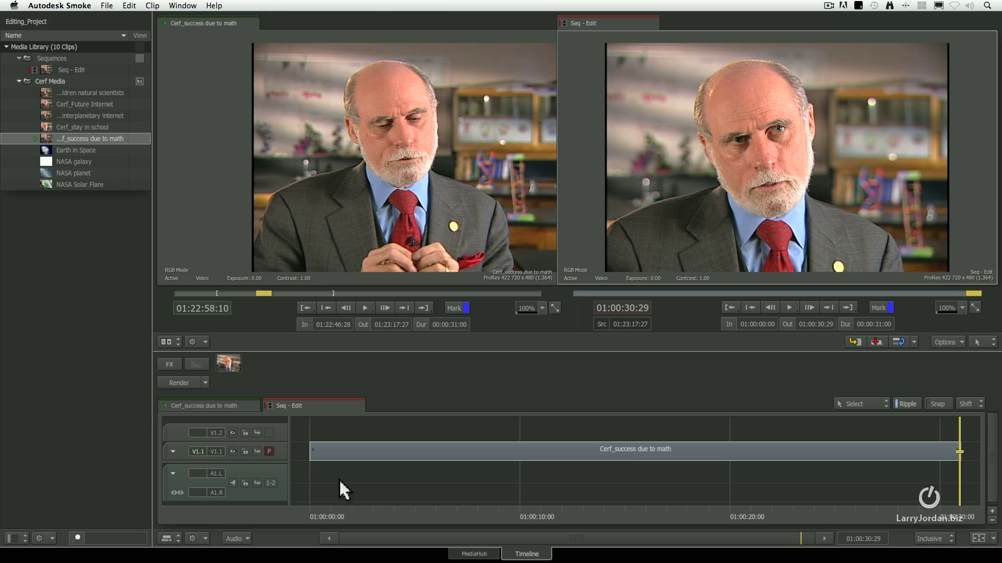
Delete the Cerf_success due to math clip from track V1.1.
click(399, 449)
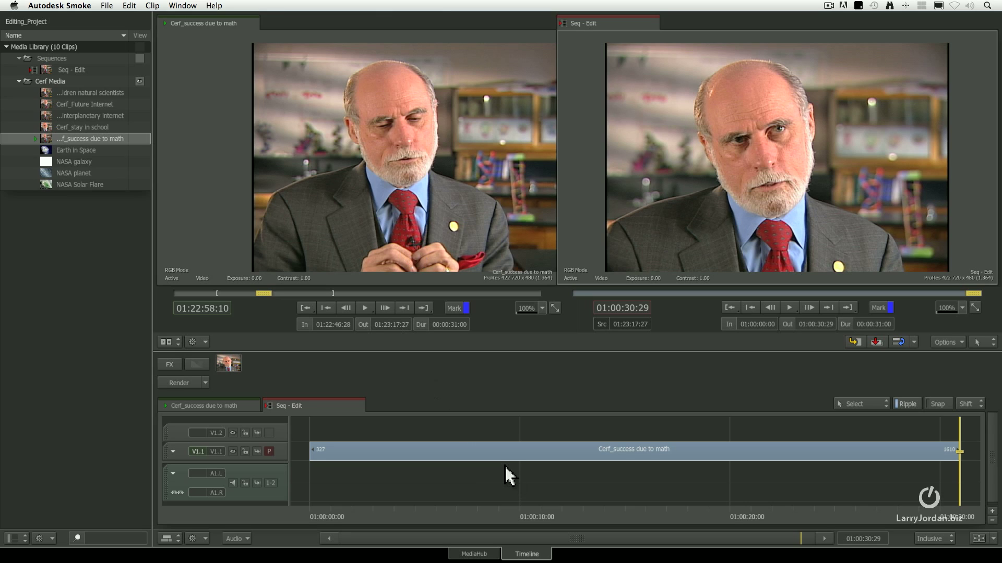
key(Delete)
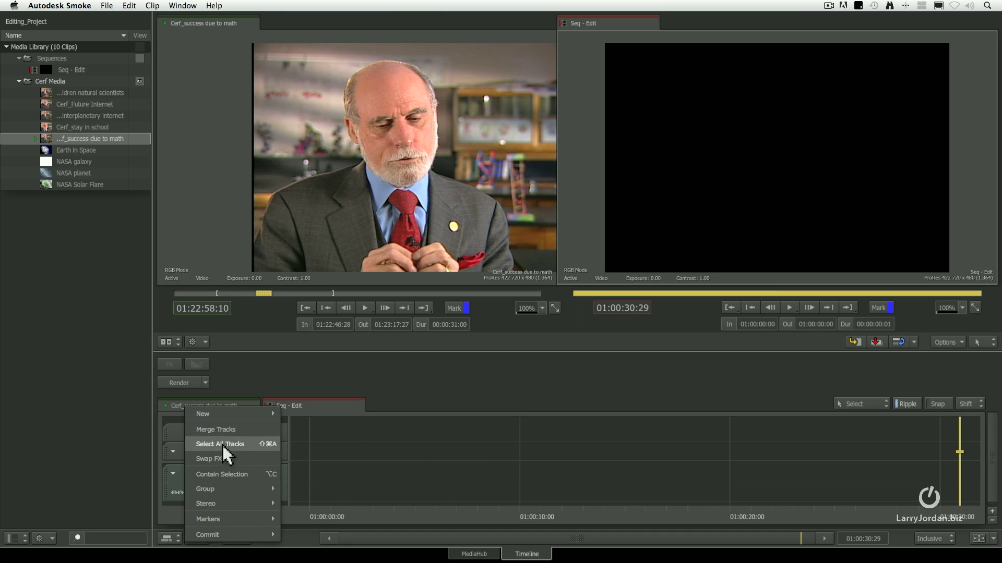
Add two mono audio tracks to the sequence below the stereo track.
mouse_move(222, 414)
mouse_move(319, 429)
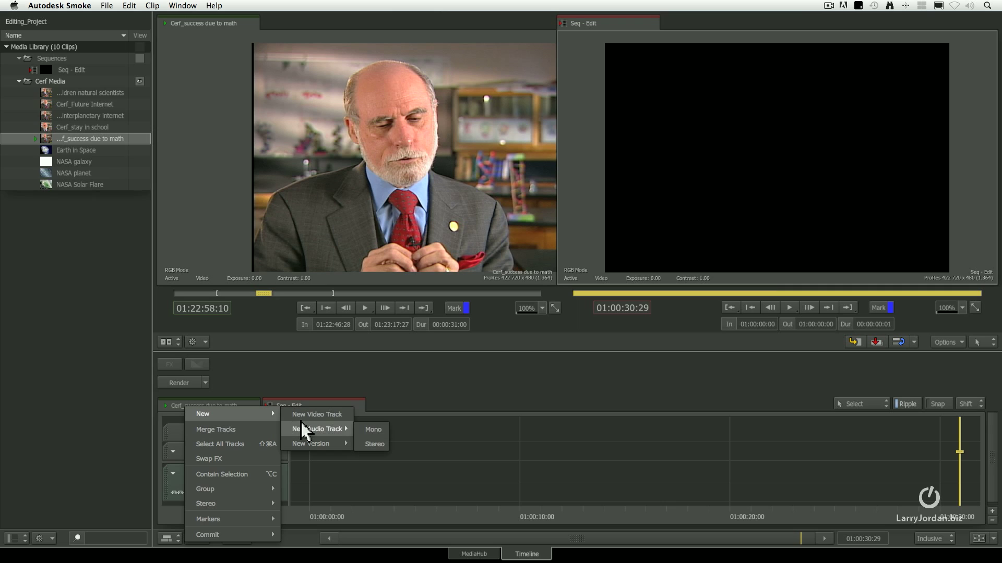
click(371, 431)
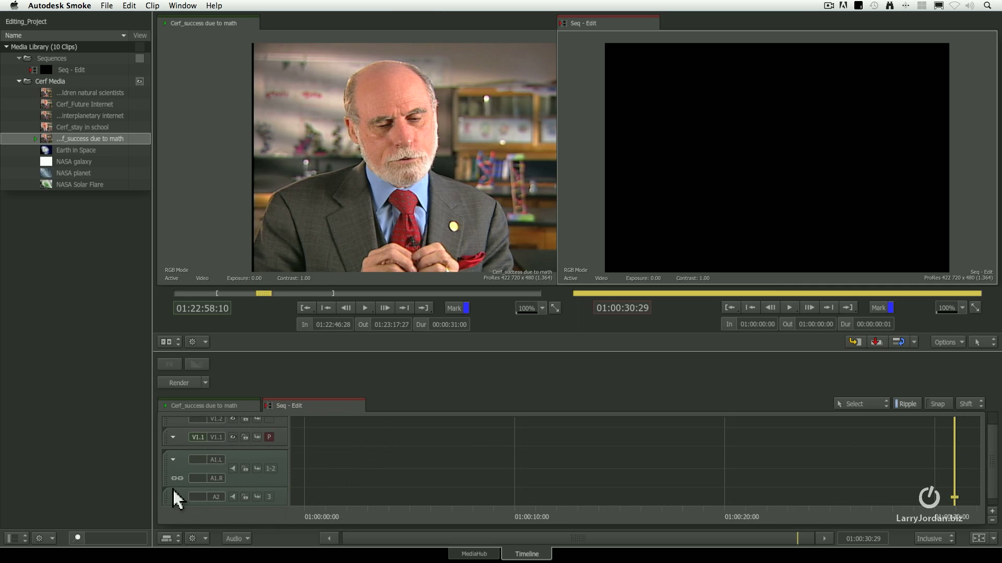
click(192, 539)
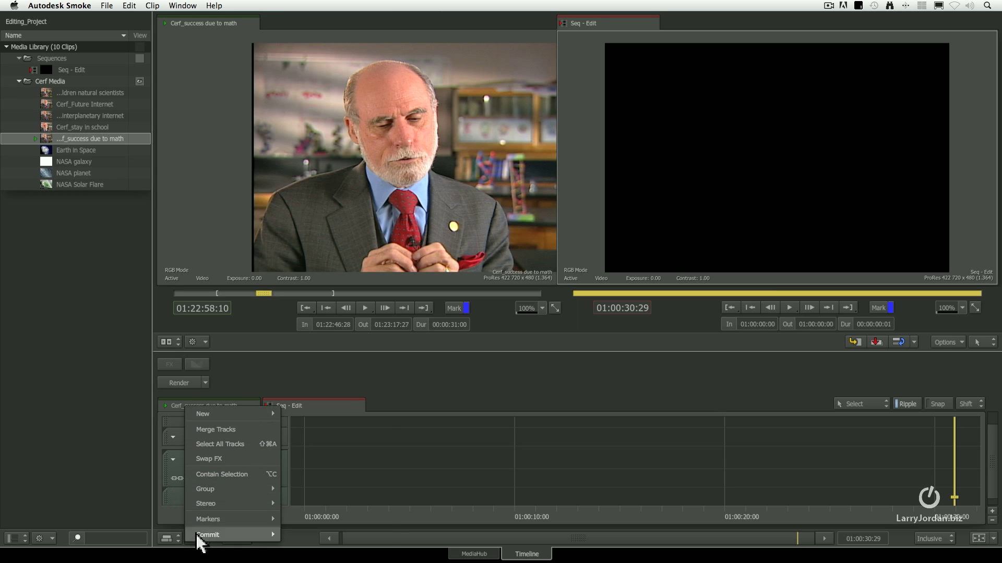
mouse_move(208, 414)
mouse_move(302, 426)
click(372, 433)
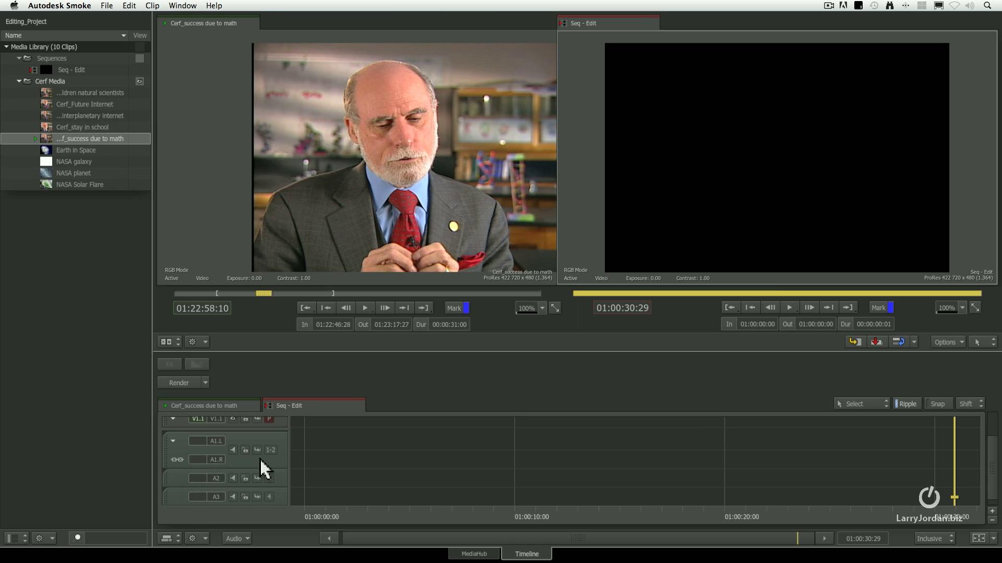
Patch source audio A1 and A2 to the mono tracks A2 and A3, and overwrite the clip at 01:00:00:00.
scroll(273, 473, right, 1)
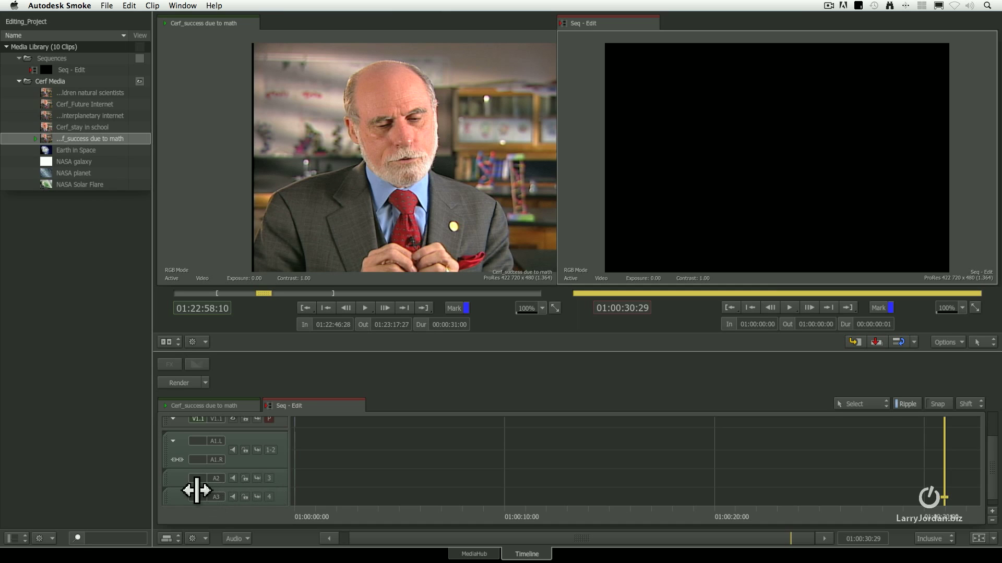
scroll(283, 490, right, 5)
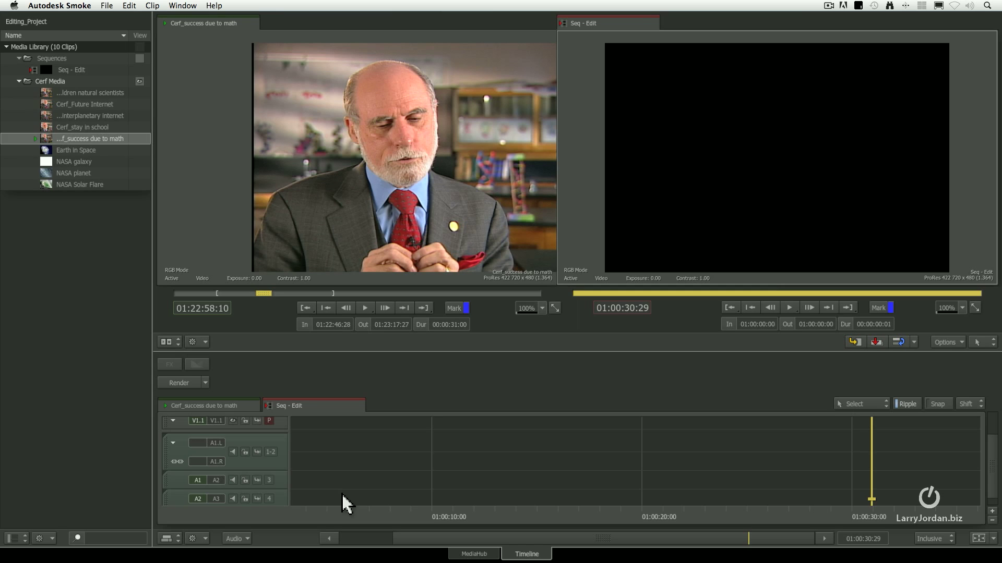
key(Home)
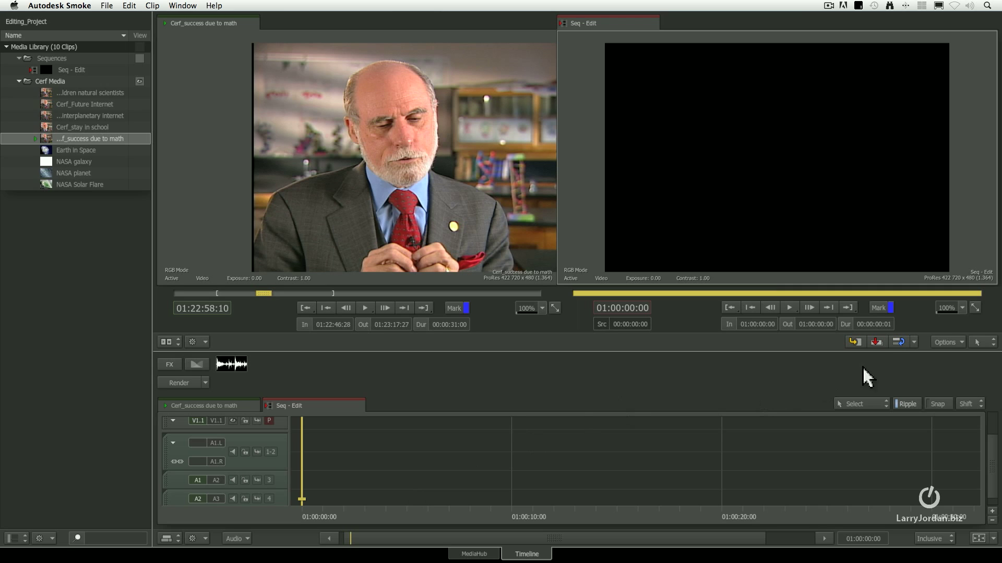
click(876, 343)
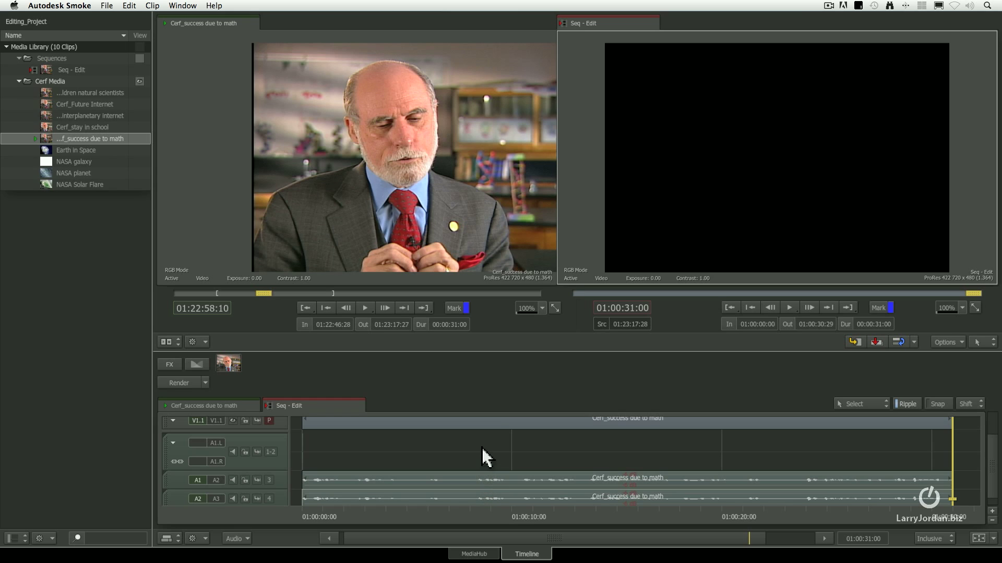
Check both ends of the edited clip, returning the playhead to the start of the sequence.
scroll(482, 420, left, 2)
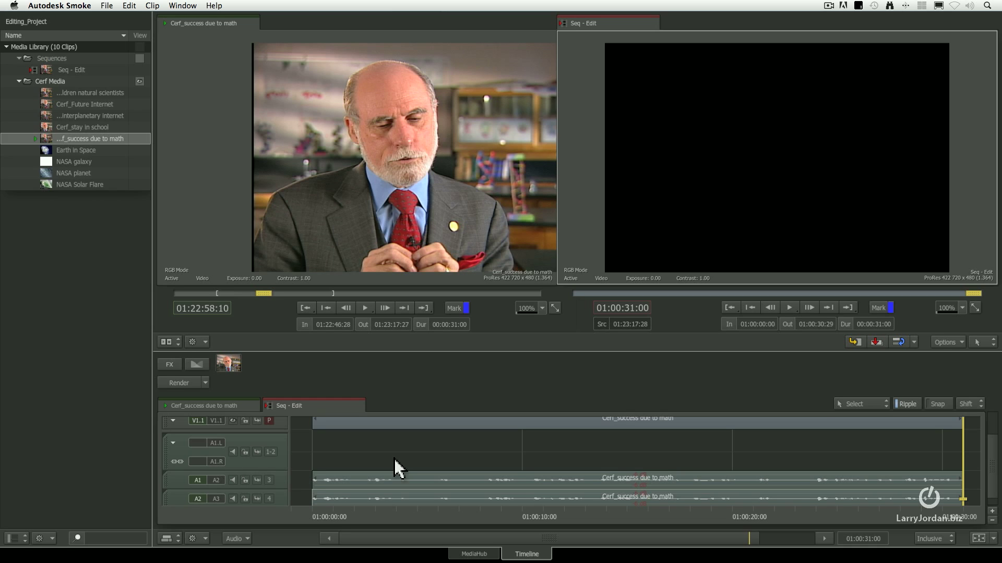
key(Home)
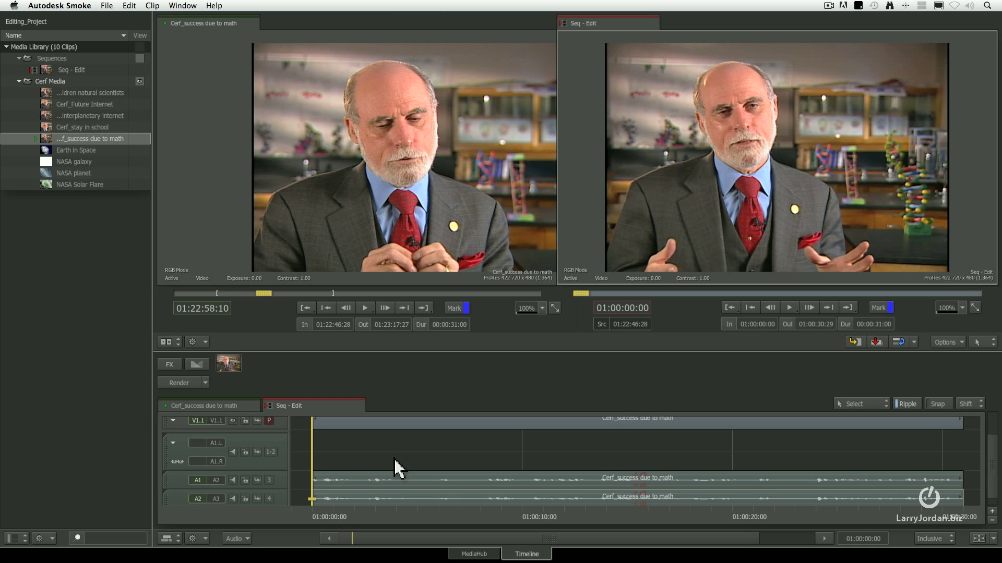
key(End)
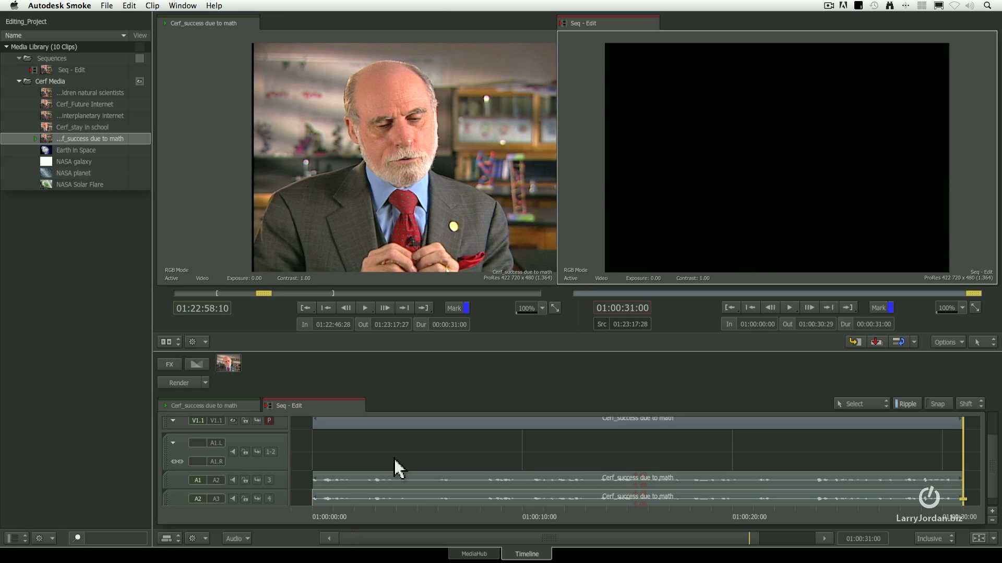
key(Home)
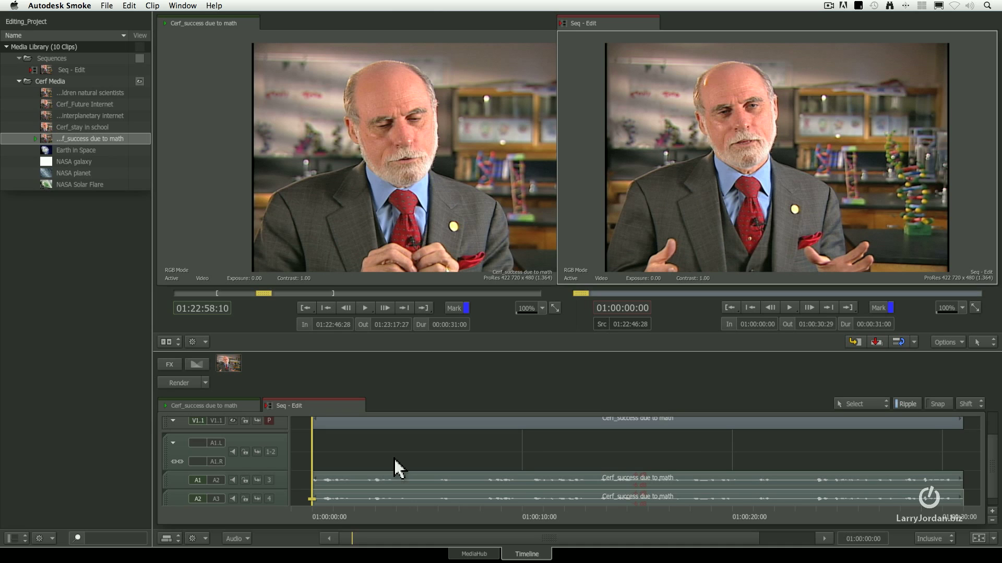
click(394, 459)
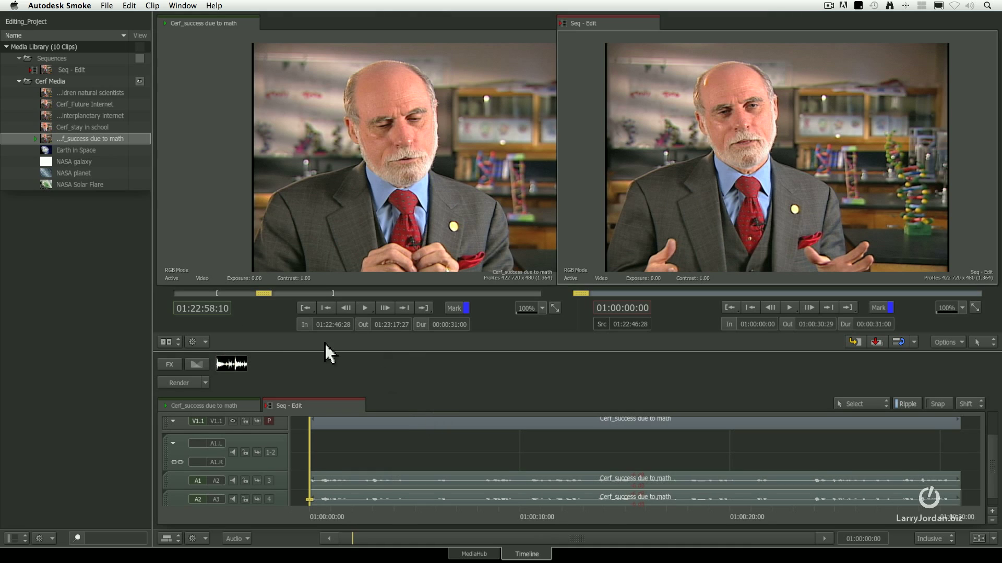
Switch the viewer to the single Player layout with the Audio Desk shown, and play the sequence's first two seconds to check its audio levels.
click(165, 342)
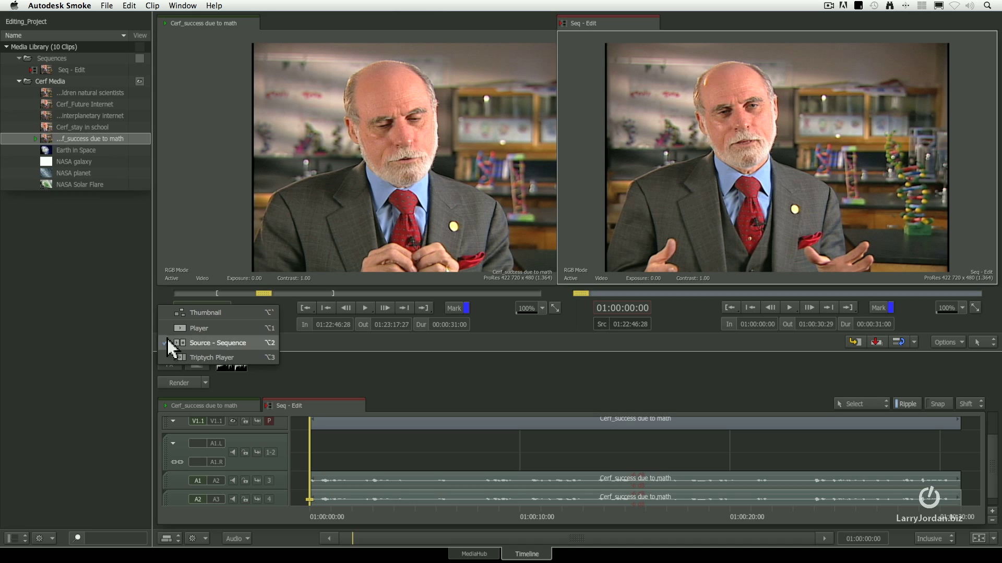
click(255, 333)
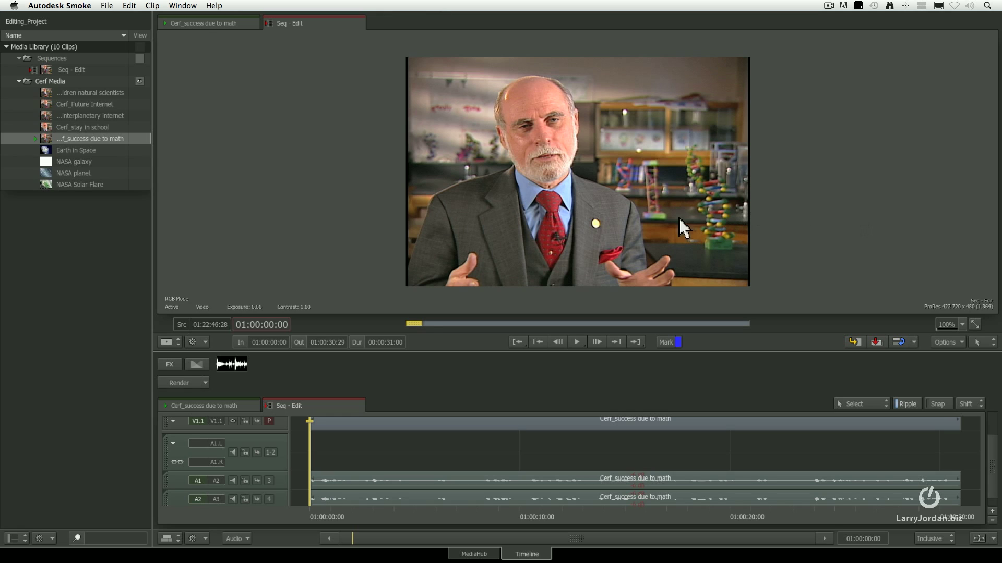
click(954, 343)
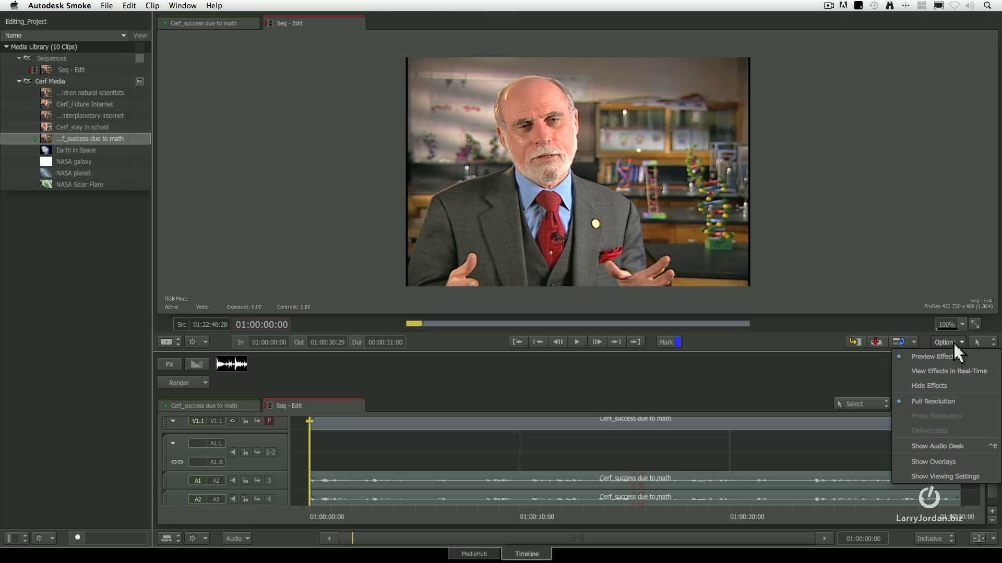
click(974, 449)
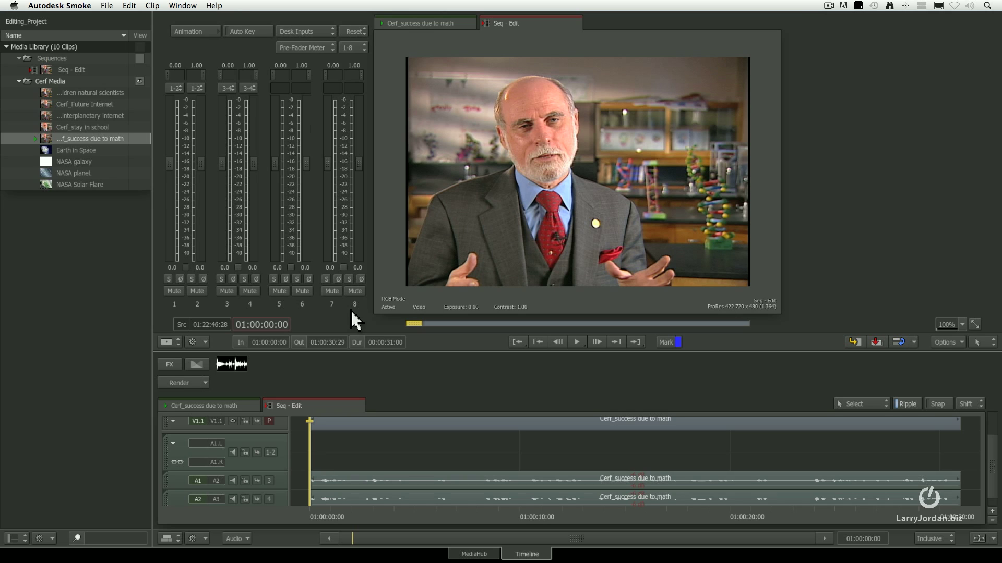
key(space)
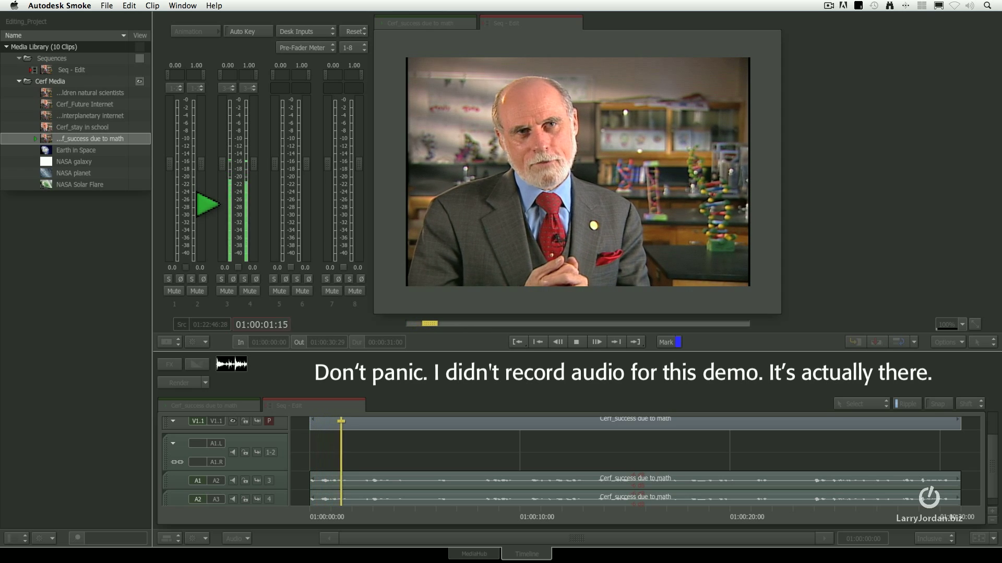
key(space)
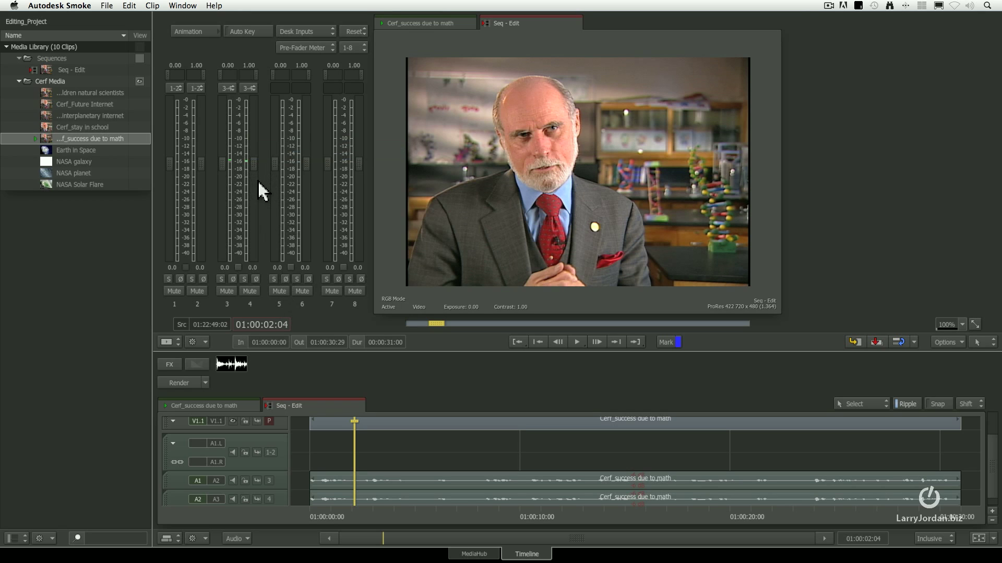
Add a Gain effect to the interview's audio segment on track A2 and set its gain to 0.50 dB.
click(427, 481)
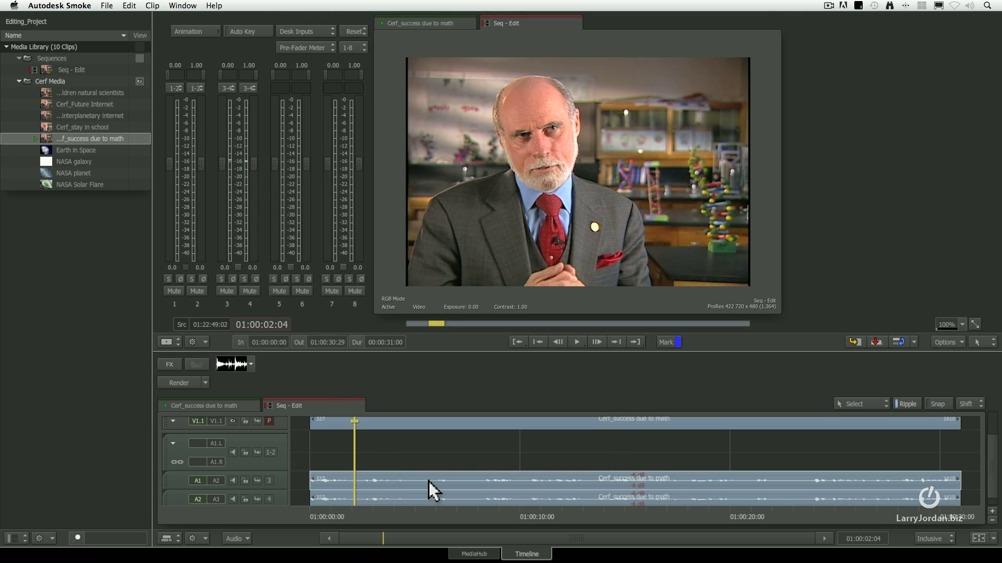
click(170, 365)
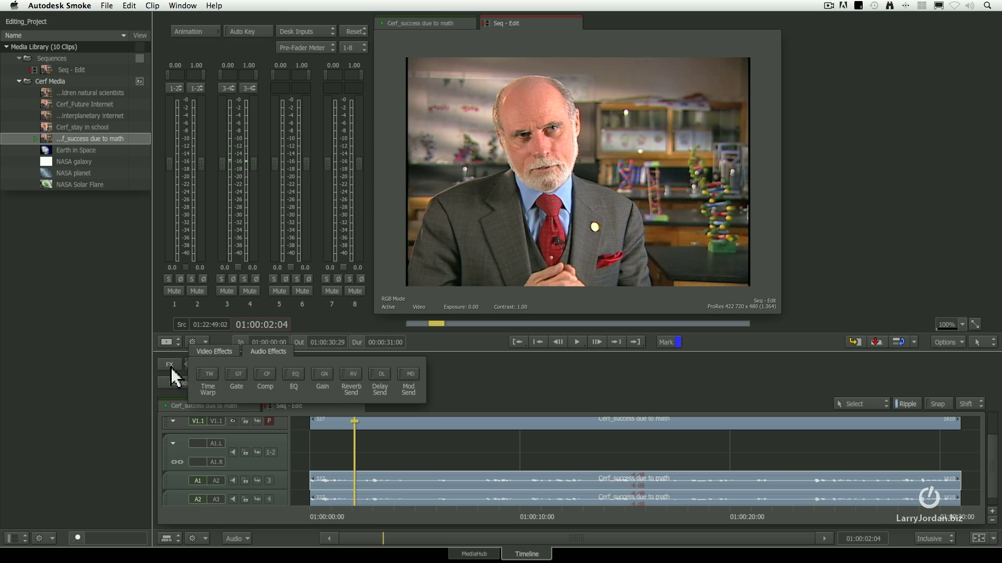
click(323, 377)
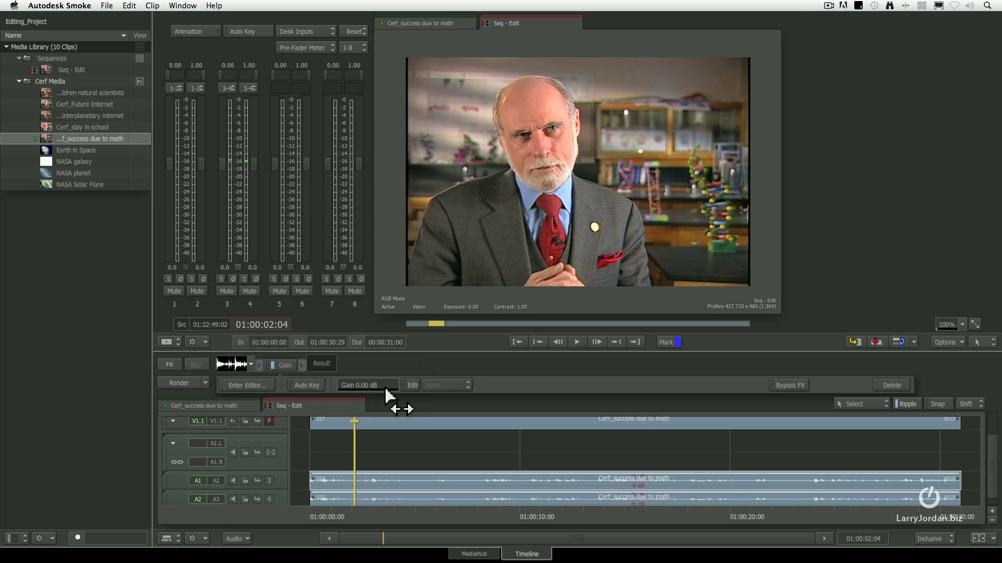
mouse_move(383, 396)
mouse_down()
mouse_move(358, 391)
mouse_move(351, 405)
mouse_move(445, 397)
mouse_move(299, 394)
mouse_move(465, 392)
mouse_move(298, 392)
mouse_move(446, 393)
mouse_move(367, 392)
mouse_up()
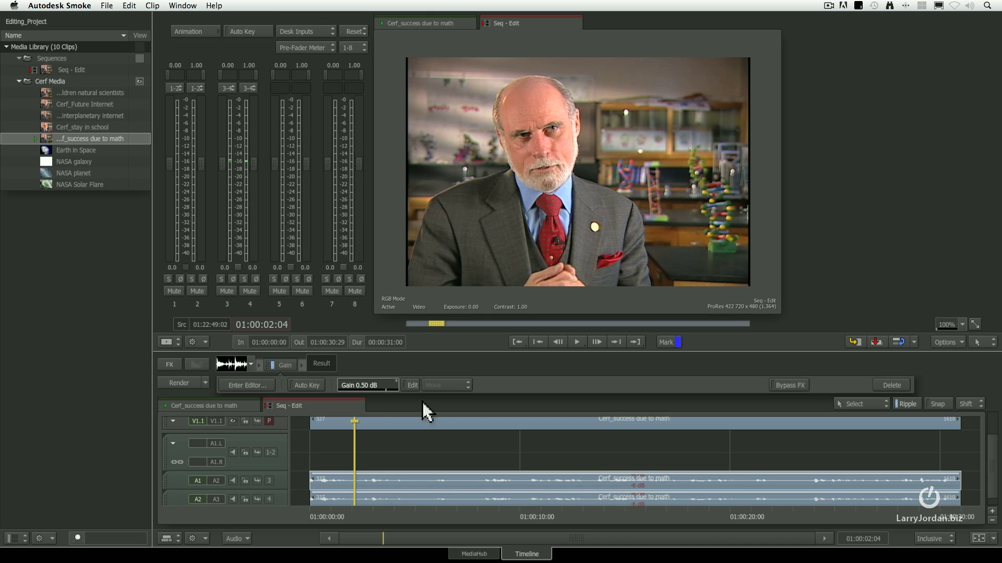
Record gain keyframes with Auto Key by varying the gain during playback up to 01:00:07:03, ending at 3.50 dB.
click(303, 386)
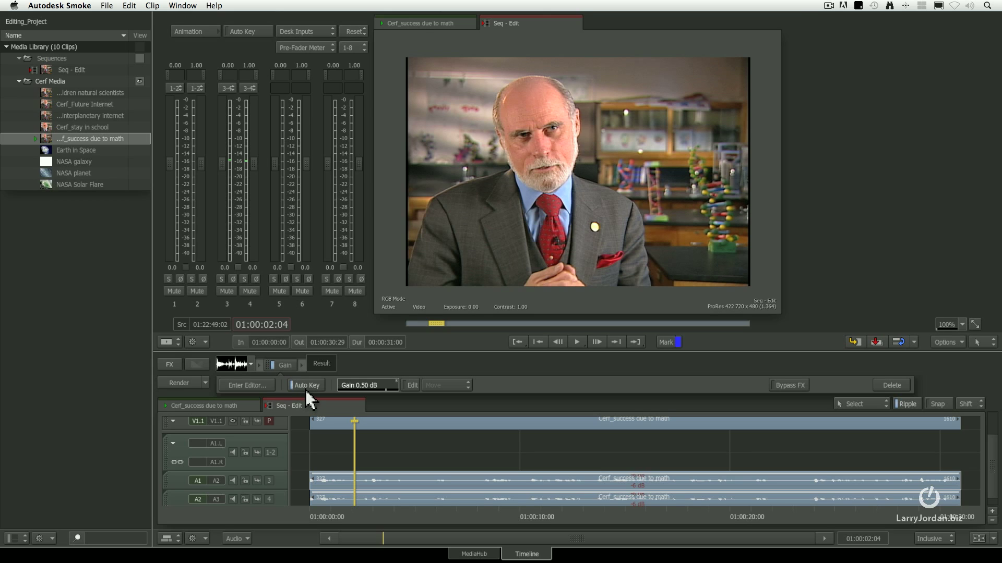
key(space)
drag(380, 387, 301, 394)
key(space)
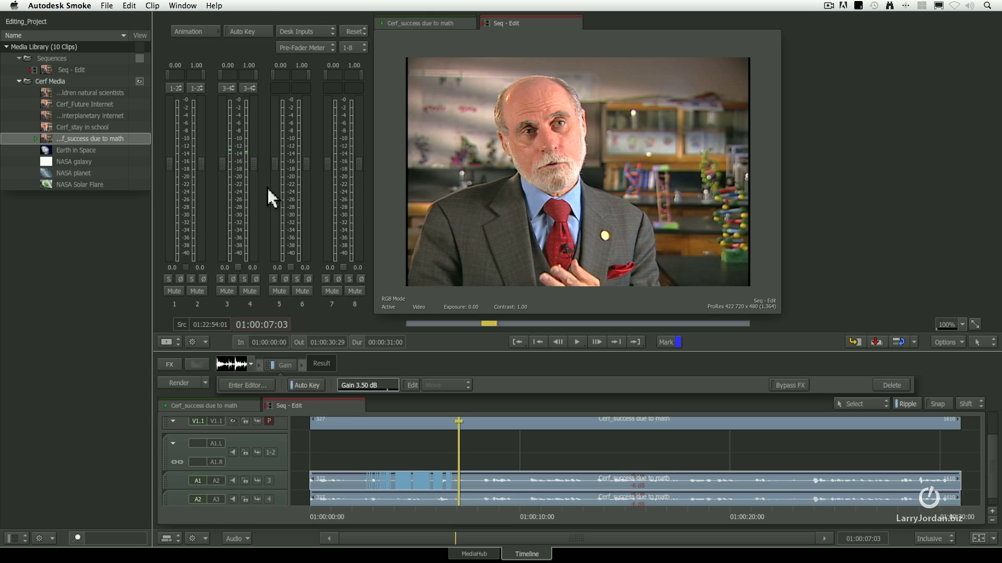
Compare the Audio Desk's input and output strips, finishing on Desk Outputs.
click(318, 30)
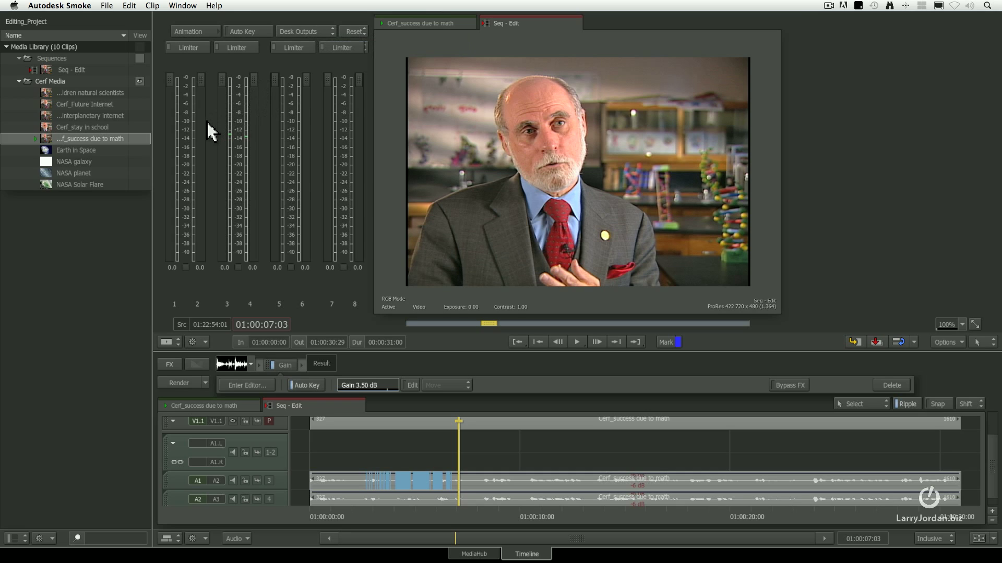
click(320, 31)
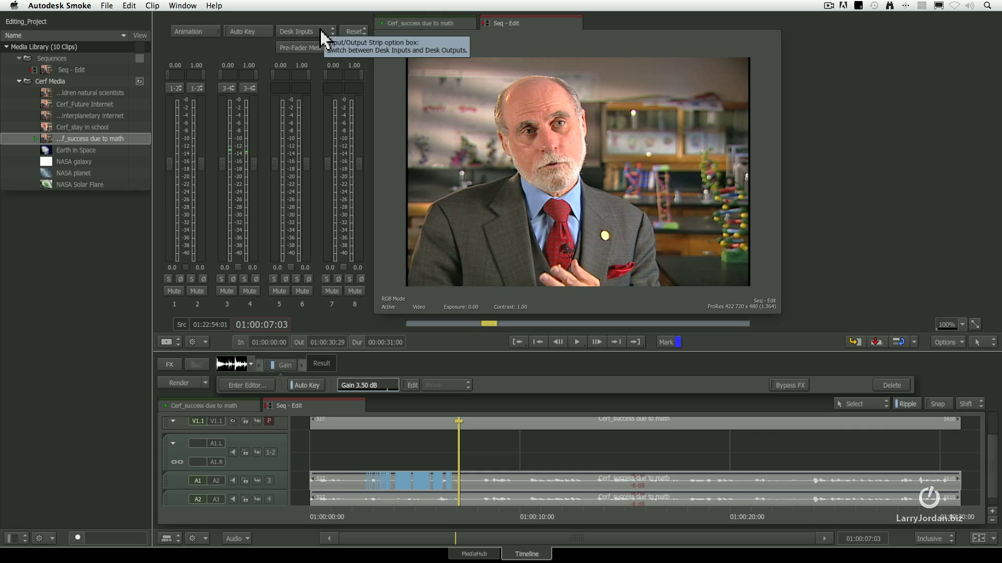
click(321, 31)
click(321, 32)
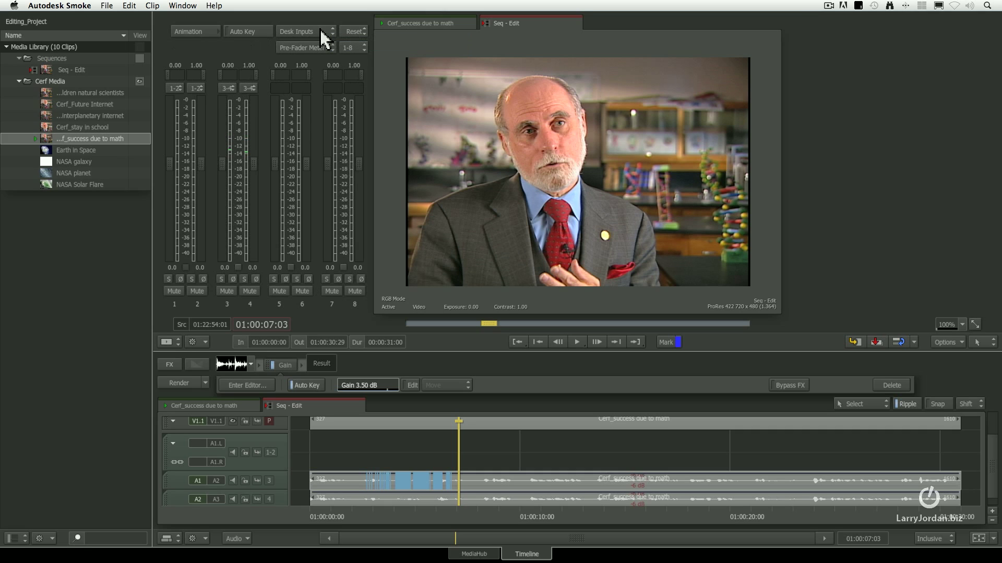
click(321, 31)
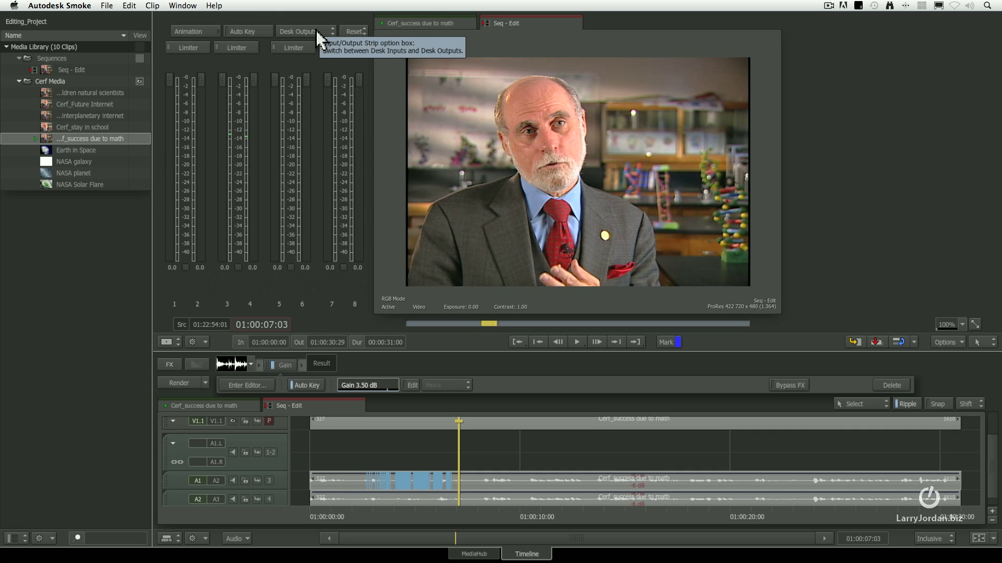
click(316, 32)
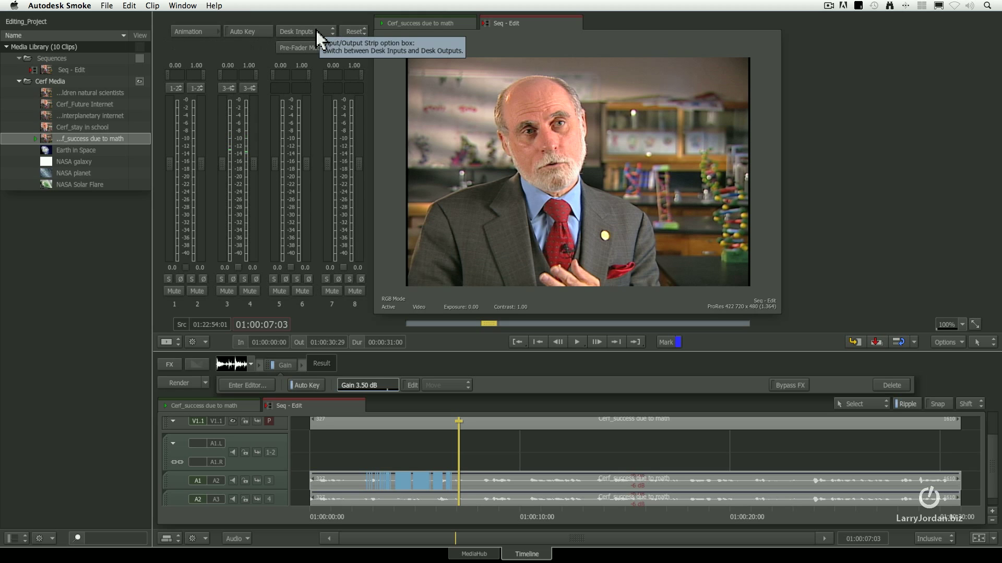
click(316, 31)
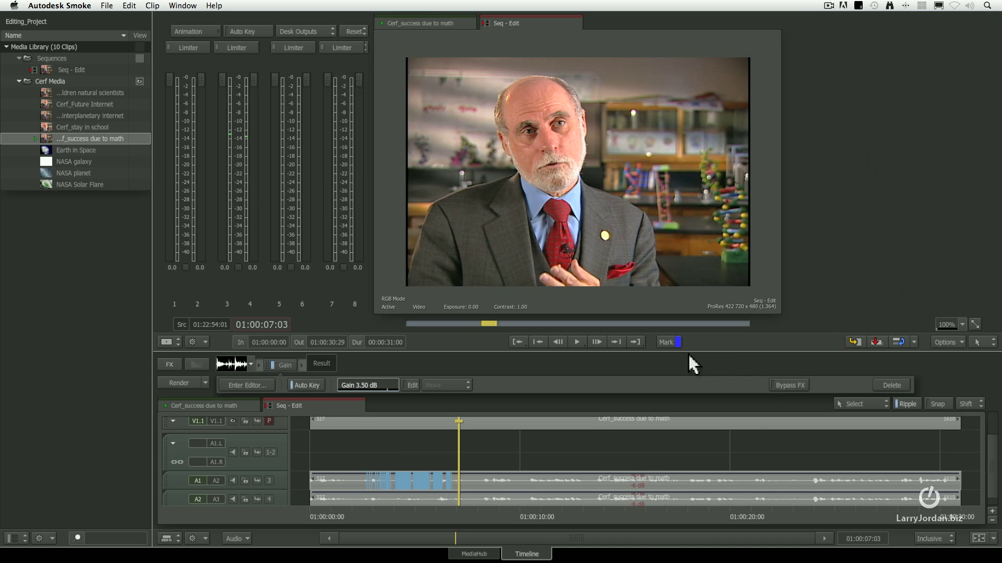
Enlarge the viewer area to reveal the EQ Desk beside the player, and reduce it again to hide the EQ controls.
key(ctrl+a)
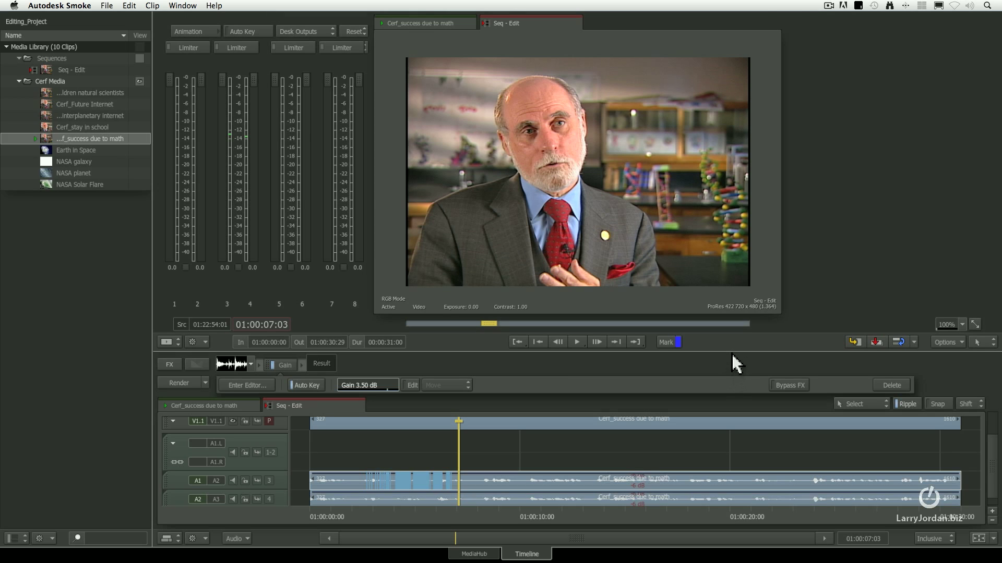
drag(733, 353, 733, 375)
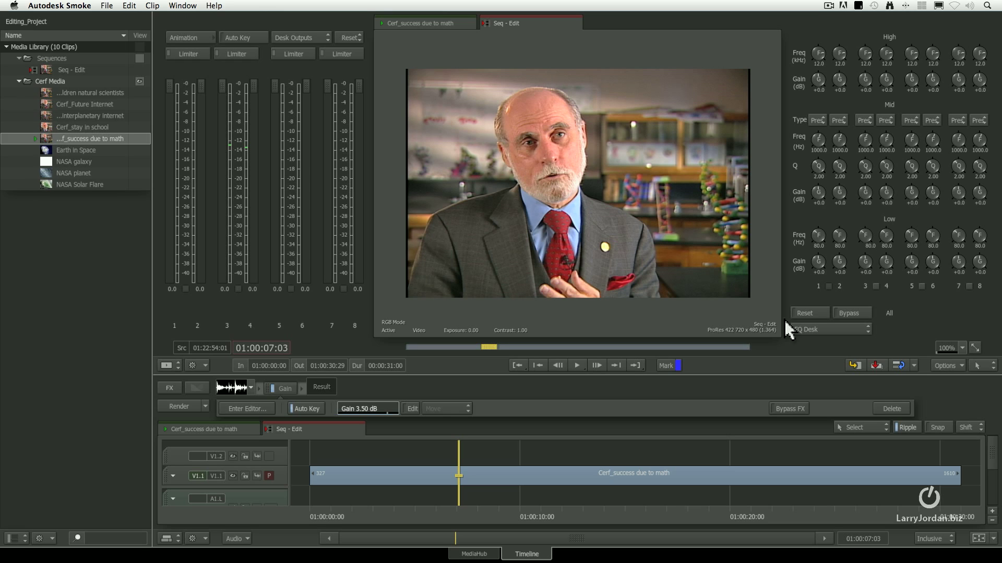
drag(780, 372, 780, 362)
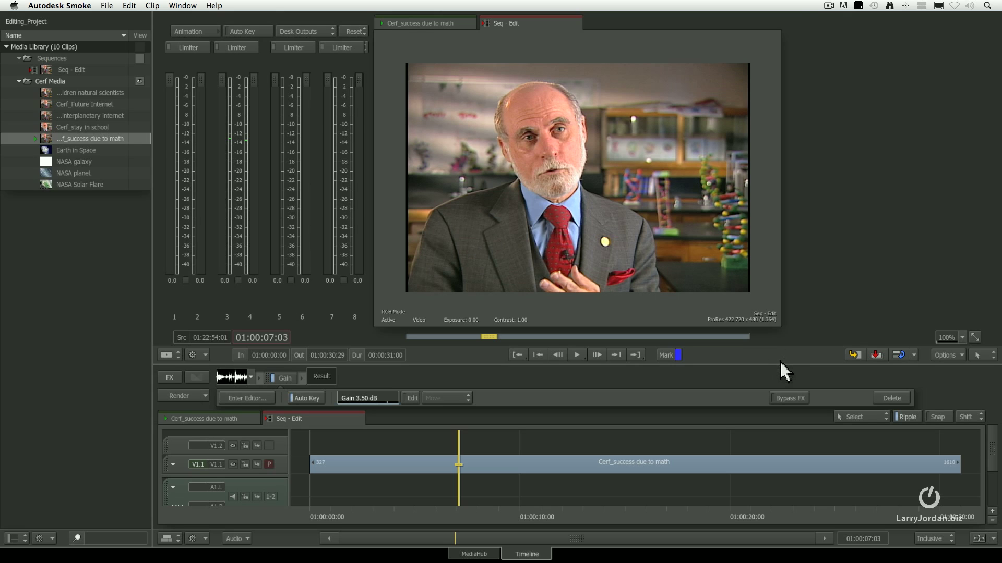
Try the Source-Sequence layout, return to the single Player, and set the Audio Desk to Desk Inputs.
click(171, 357)
click(174, 369)
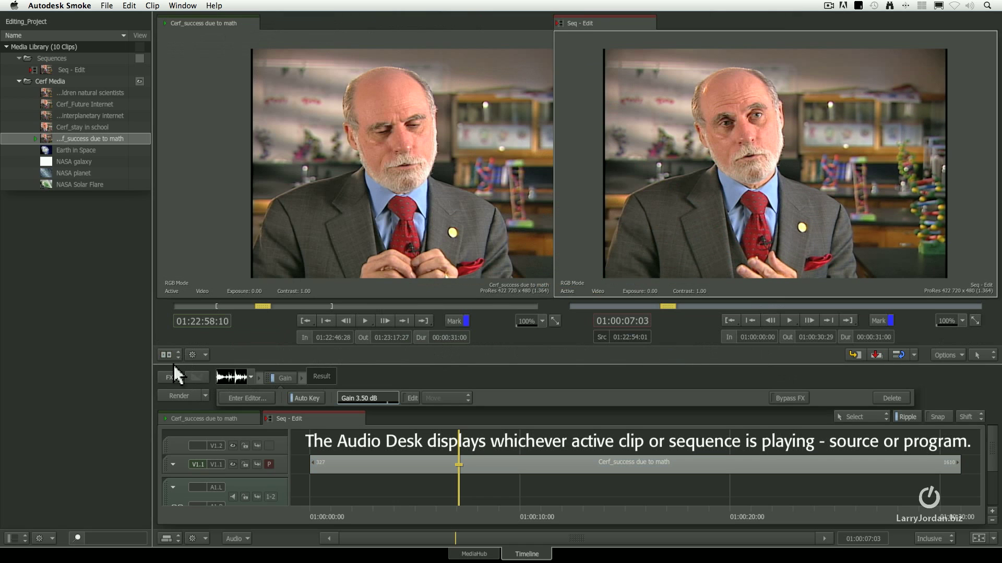
click(173, 359)
click(171, 346)
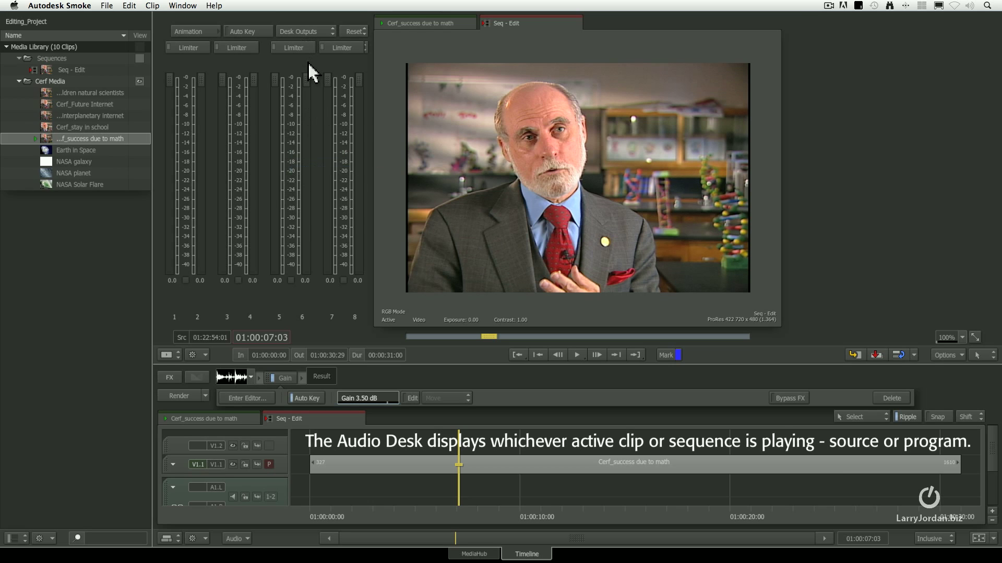
click(305, 32)
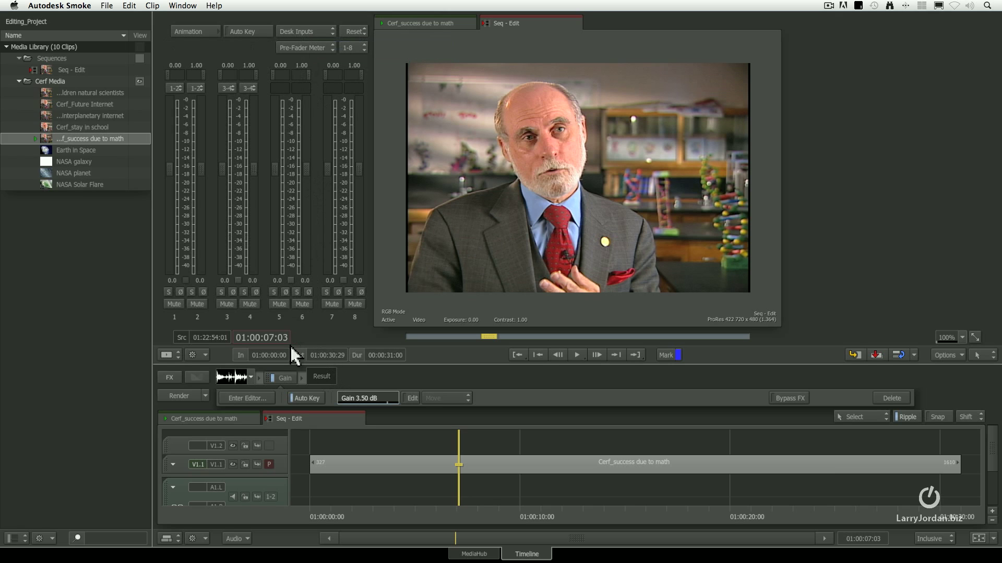
Set the viewer to the Source-Sequence layout and enlarge the timeline area to show all video and audio tracks.
click(167, 355)
click(202, 365)
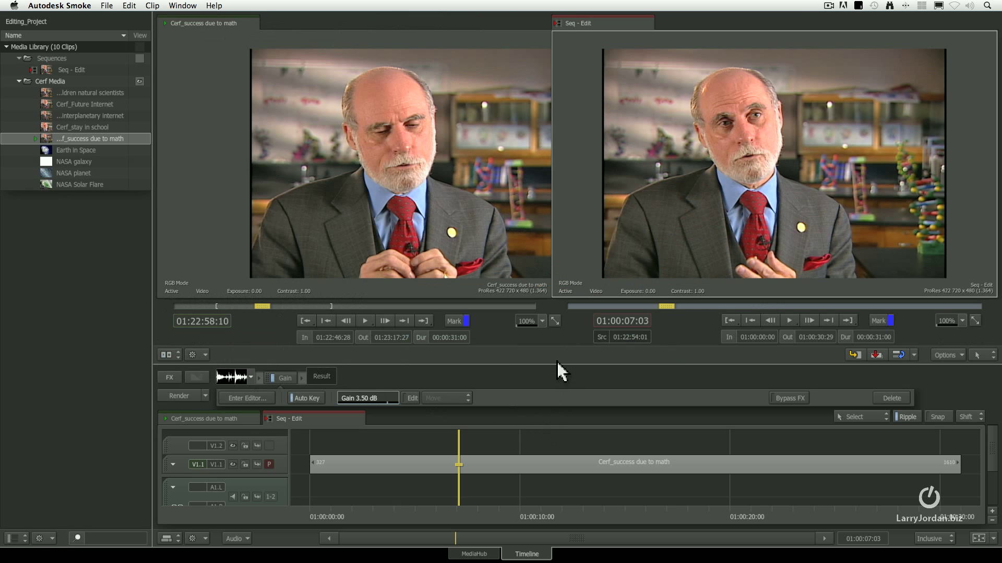
drag(558, 365, 554, 299)
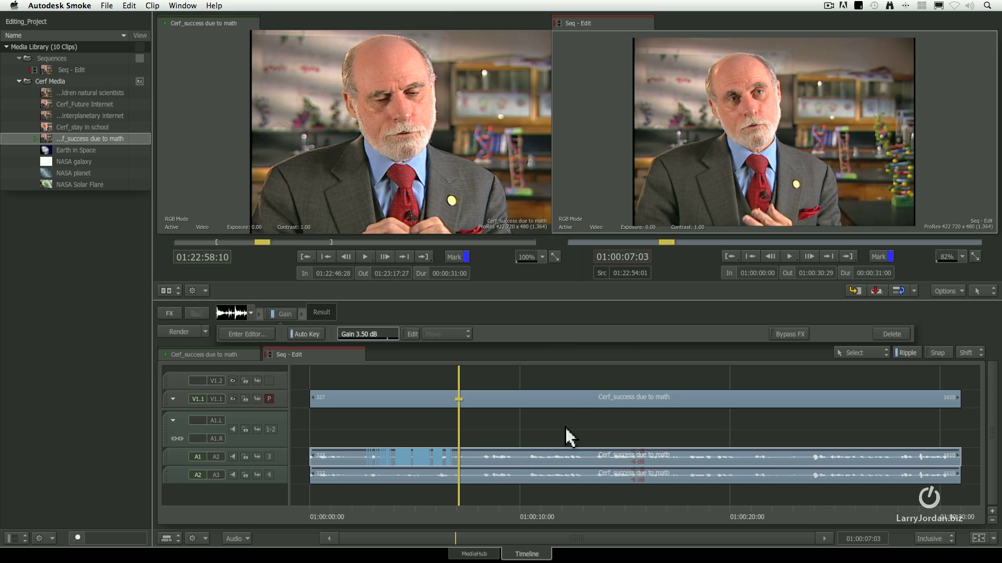
Park the sequence playhead at 01:00:13:08, load NASA planet as the source, and patch source video V1.1 to track V1.2.
drag(459, 428, 588, 427)
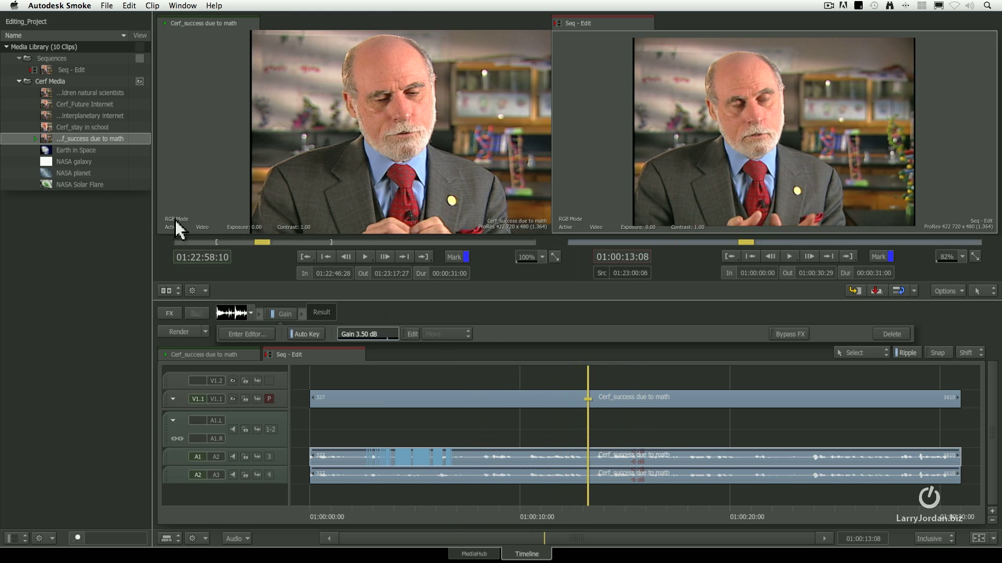
click(42, 172)
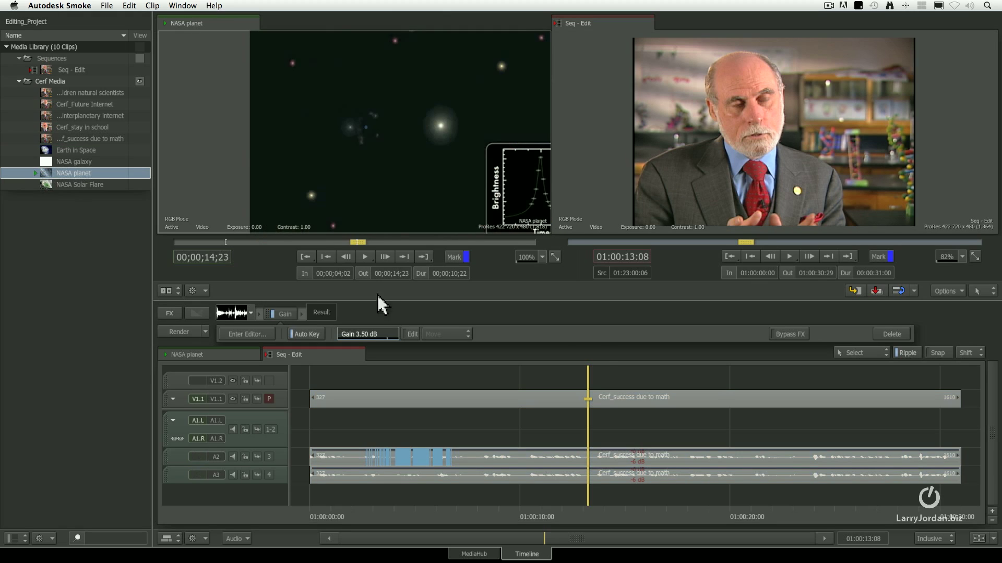
click(587, 399)
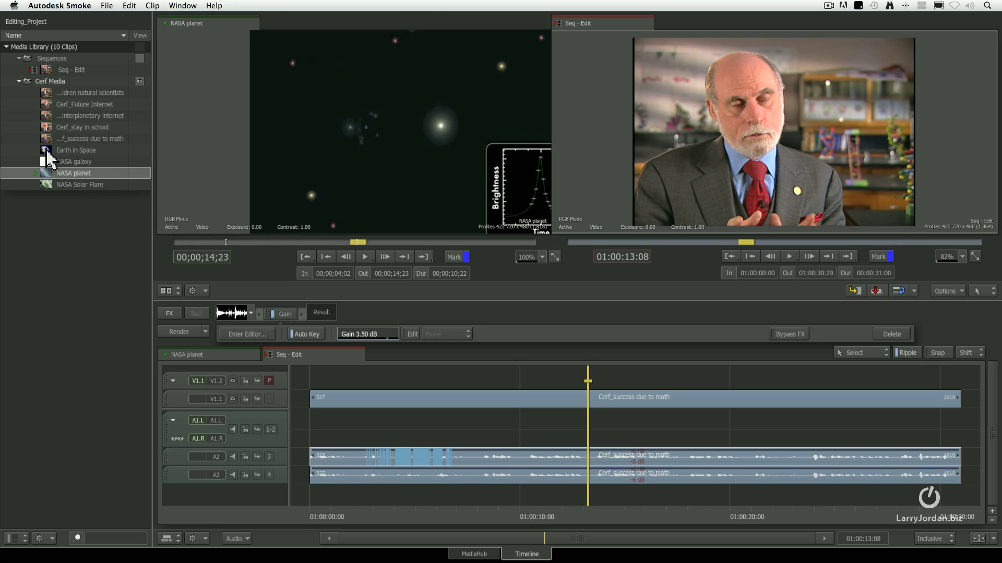
Overwrite the marked part of Earth in Space onto track V1.2 at 01:00:13:08 and slide the clip about one second earlier.
click(47, 151)
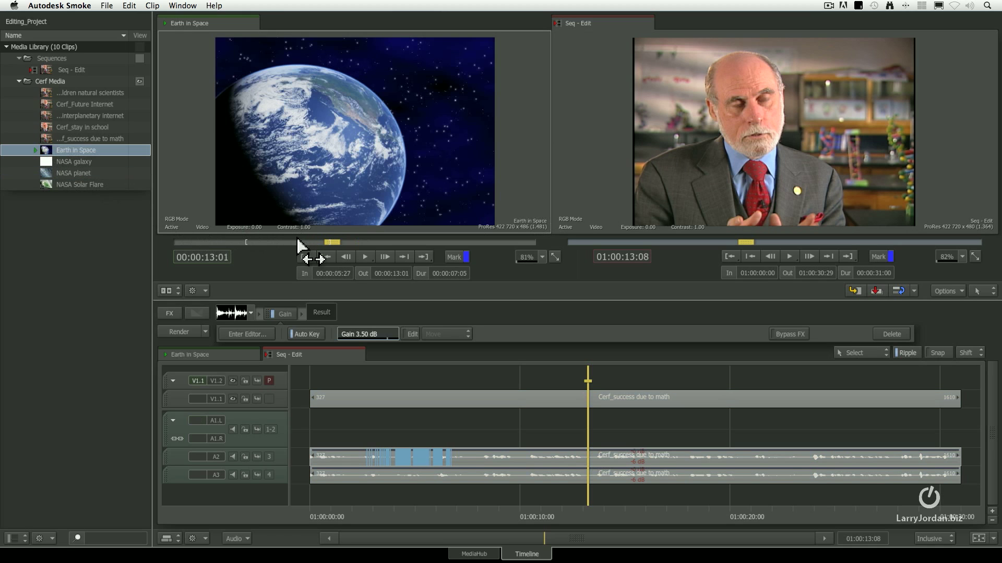
drag(332, 242, 278, 242)
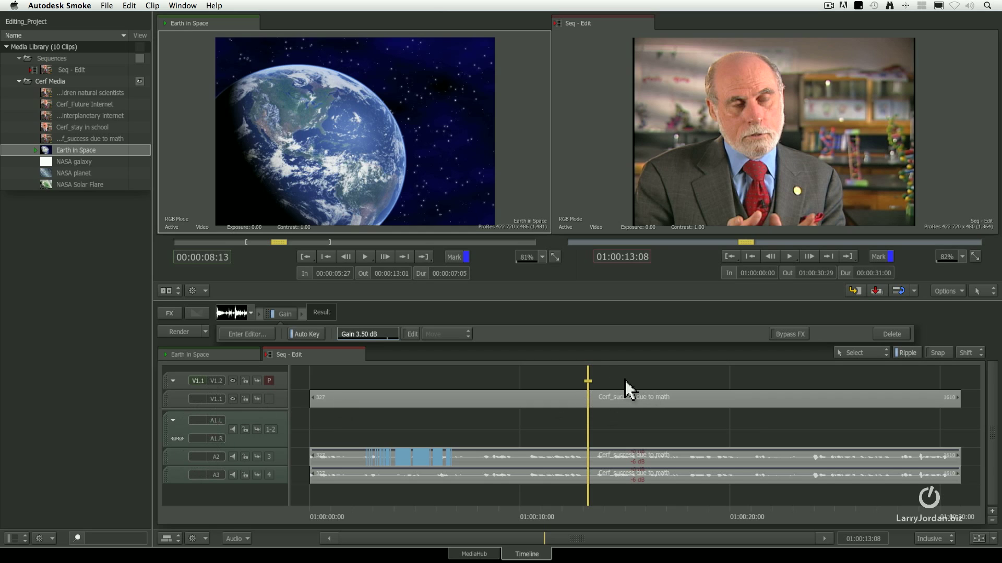
click(877, 291)
mouse_move(639, 385)
mouse_down()
mouse_move(733, 385)
mouse_move(540, 379)
mouse_move(657, 378)
mouse_move(610, 378)
mouse_move(628, 376)
mouse_up()
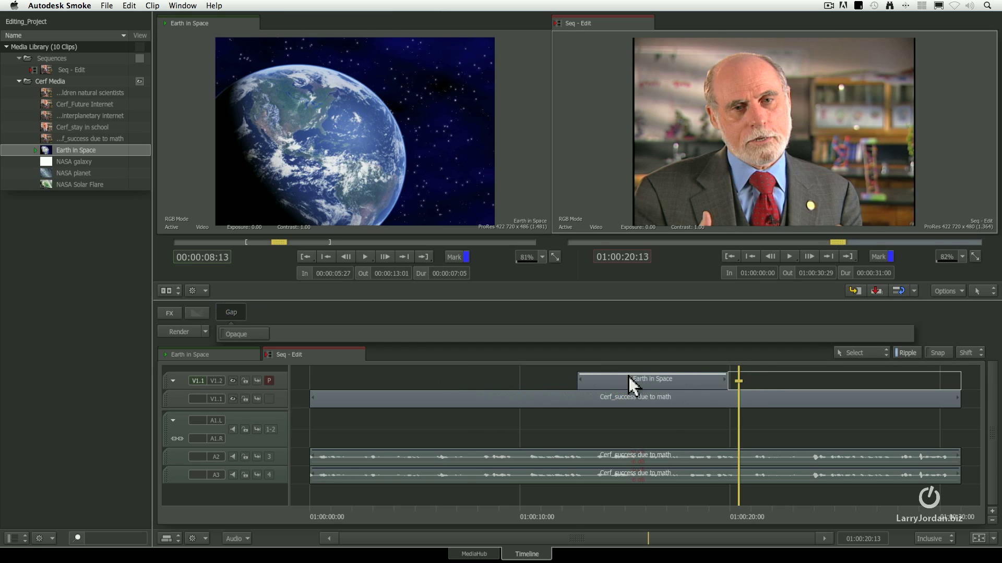
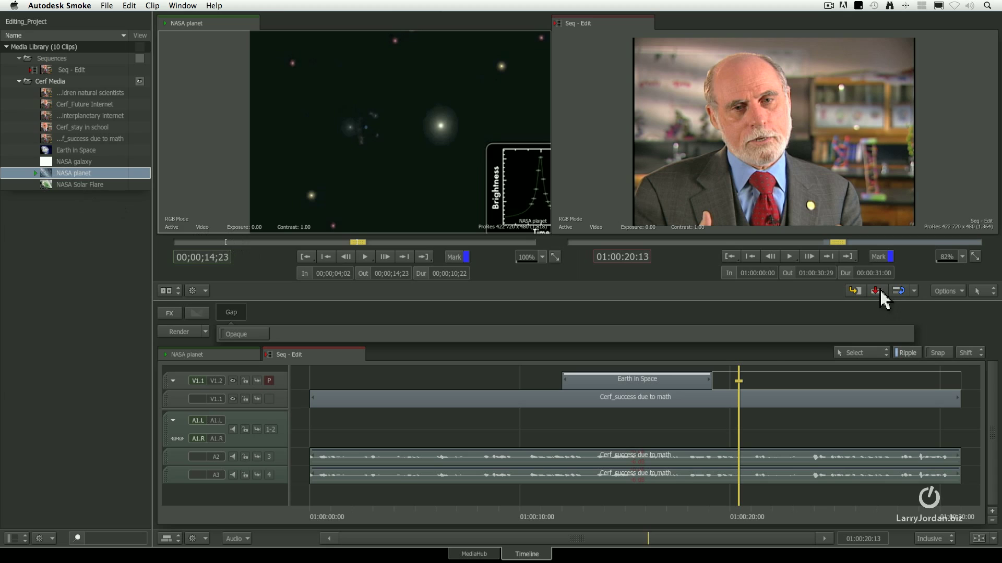
Overwrite NASA planet with its stereo audio at 01:00:20:13, video on track V1.2, and slide it about one second earlier.
click(878, 291)
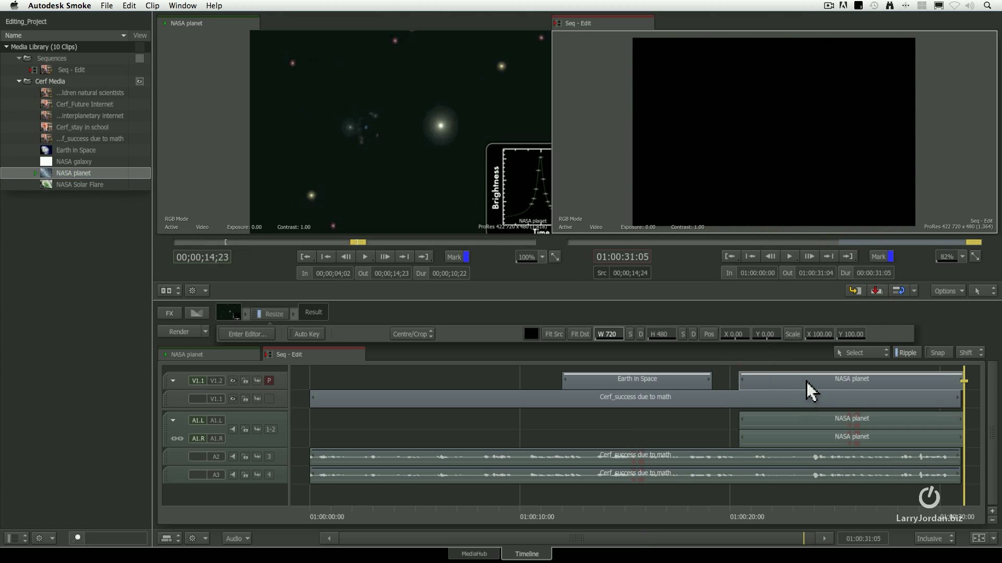
drag(806, 382, 785, 381)
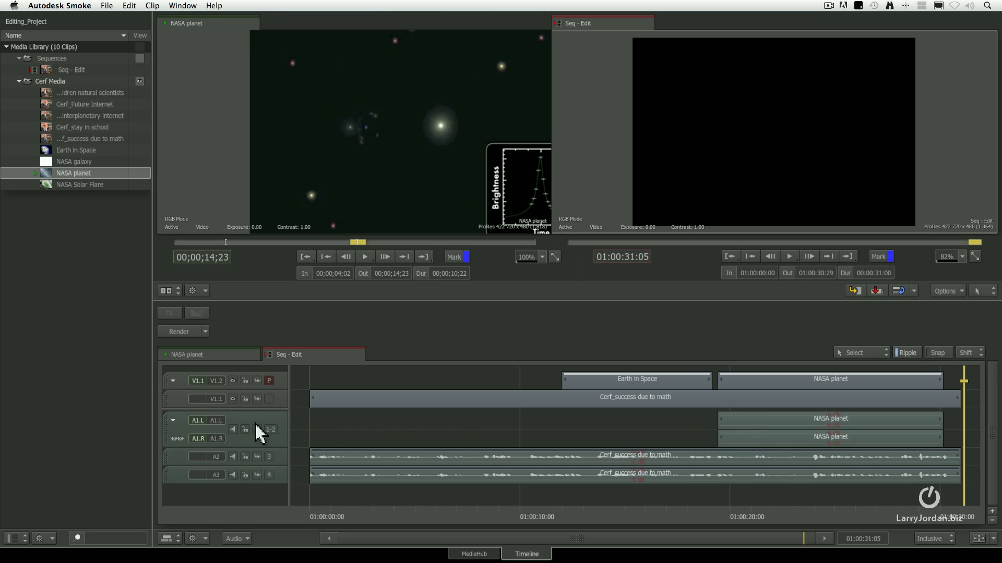
Unpatch source audio A1.L and A1.R, and replace the NASA planet clip with a video-only overwrite on V1.2 at 01:00:19:25.
mouse_move(197, 425)
mouse_down()
mouse_move(195, 415)
mouse_move(203, 439)
mouse_up()
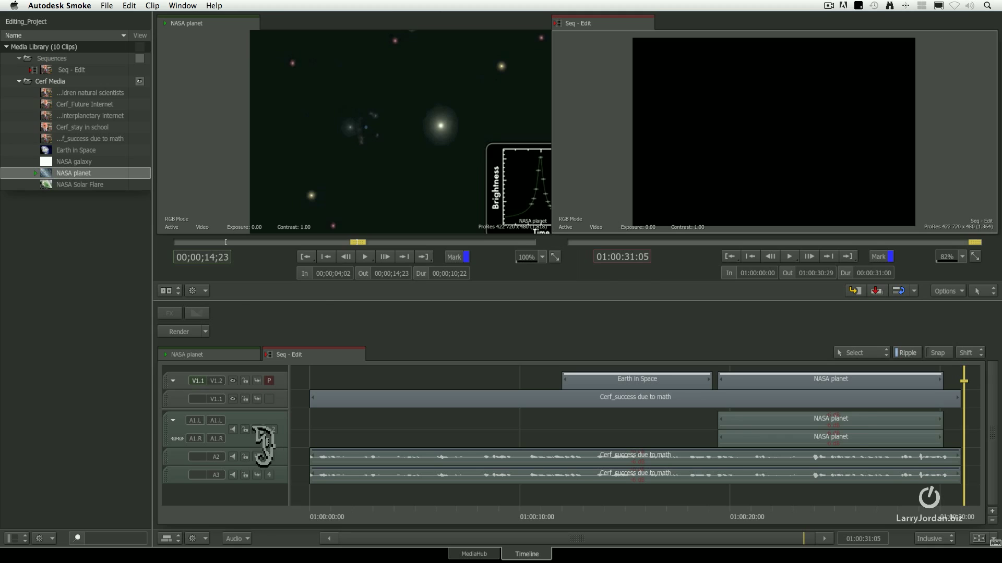
key(Right)
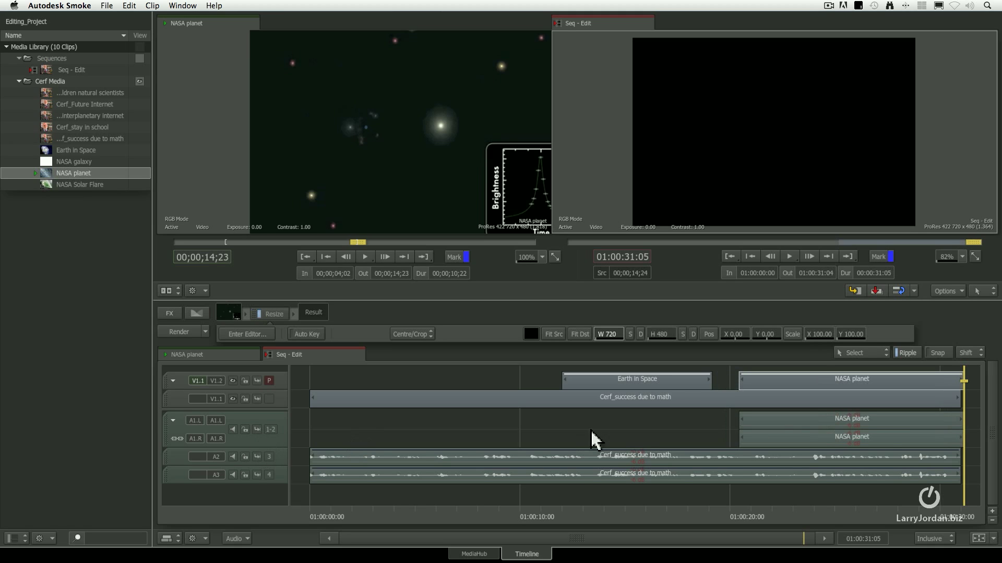
click(856, 422)
key(Delete)
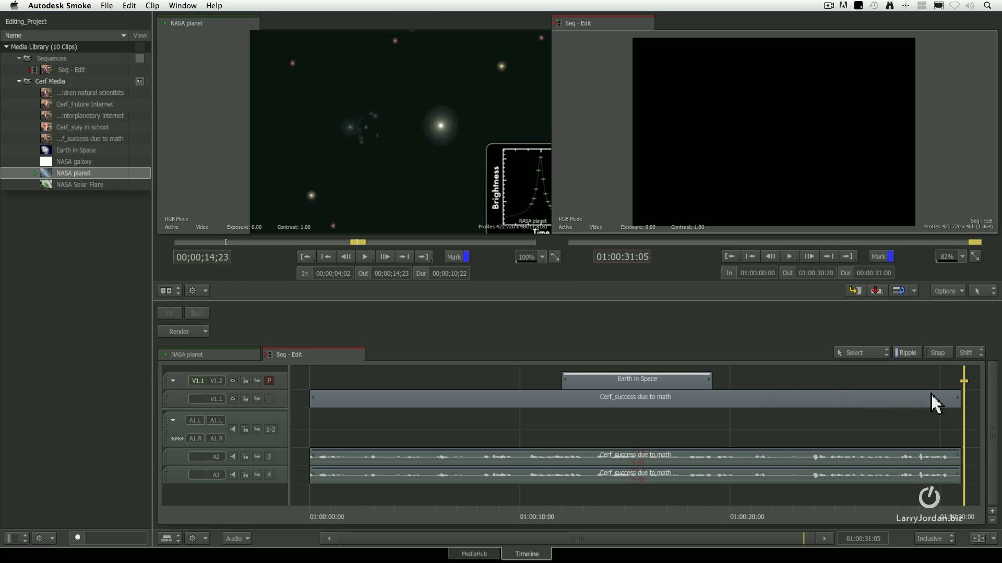
drag(977, 445, 738, 446)
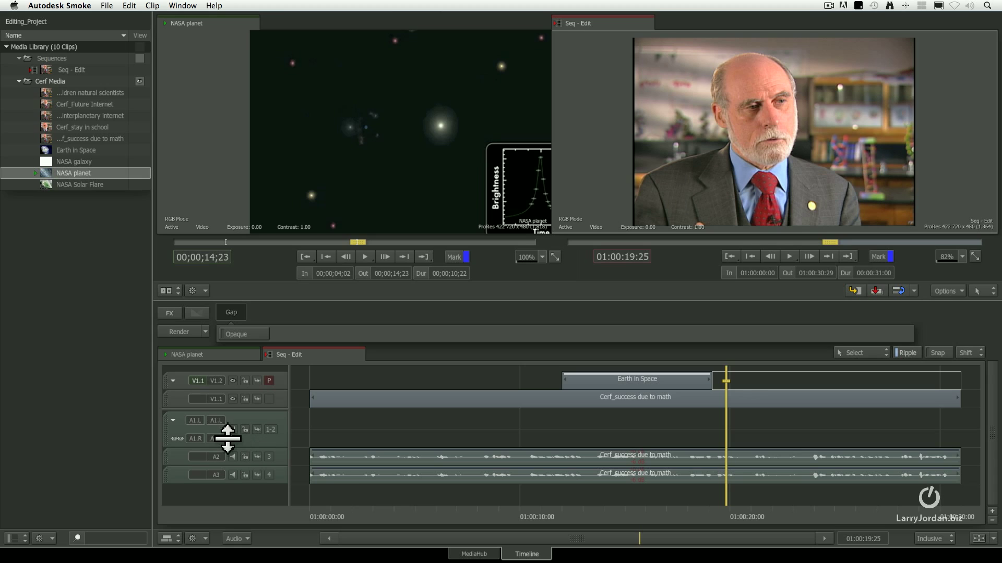
click(873, 289)
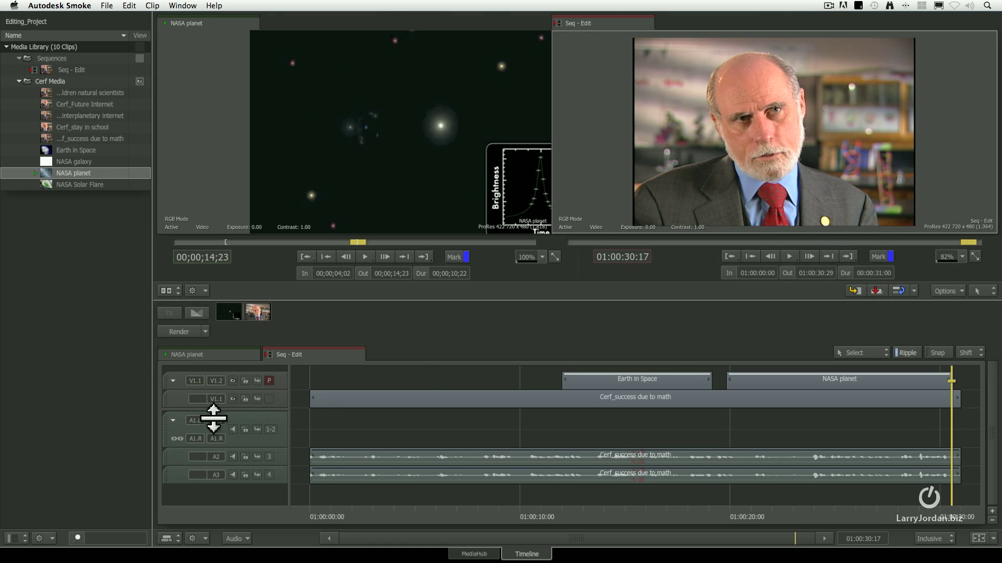
Patch only source audio A1.L and A1.R, and replace the NASA planet video with an audio-only overwrite at about 01:00:22:00.
click(195, 415)
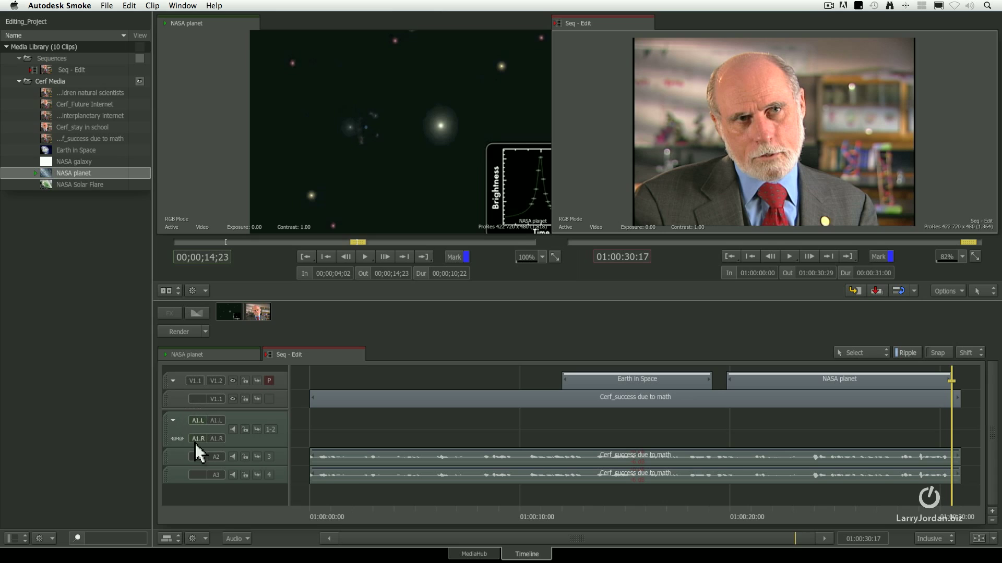
click(764, 380)
key(Delete)
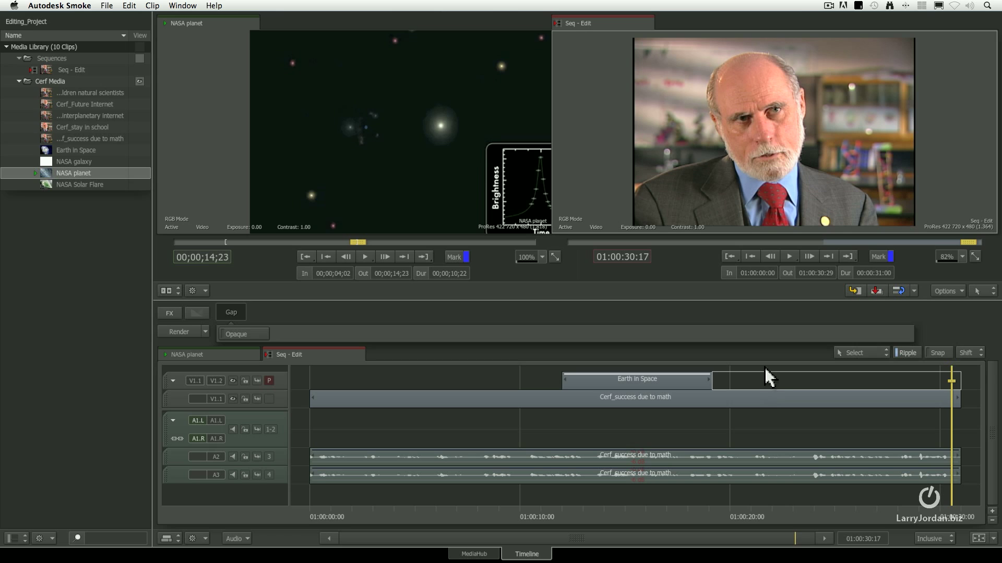
drag(955, 436, 787, 441)
click(877, 291)
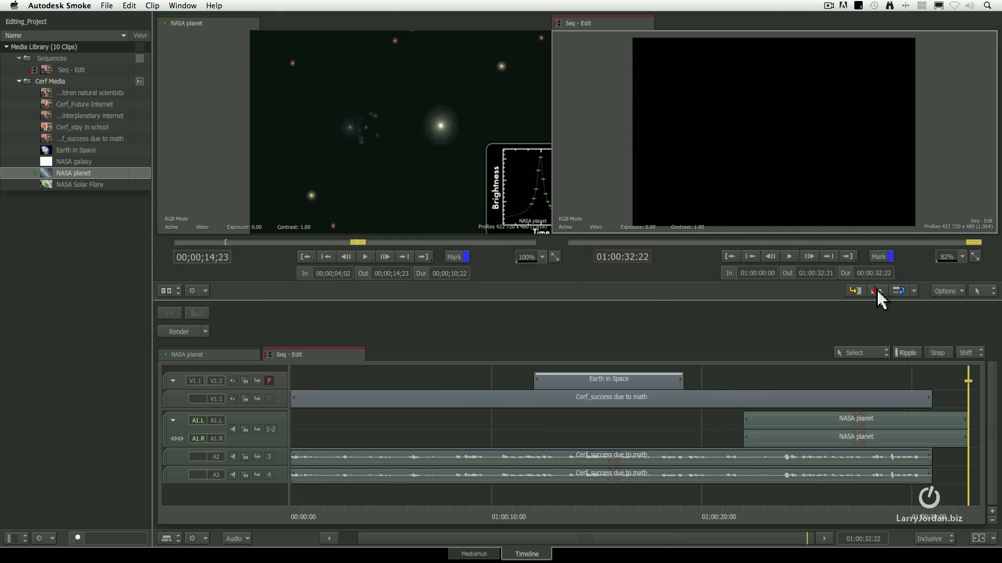
Delete the NASA planet stereo audio and the Earth in Space clip from the sequence.
click(742, 423)
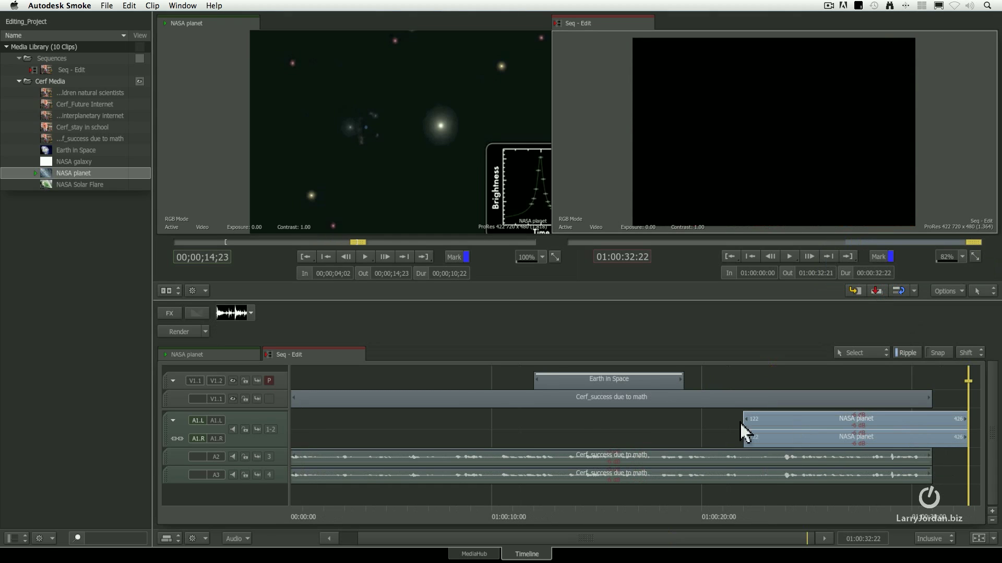
key(Delete)
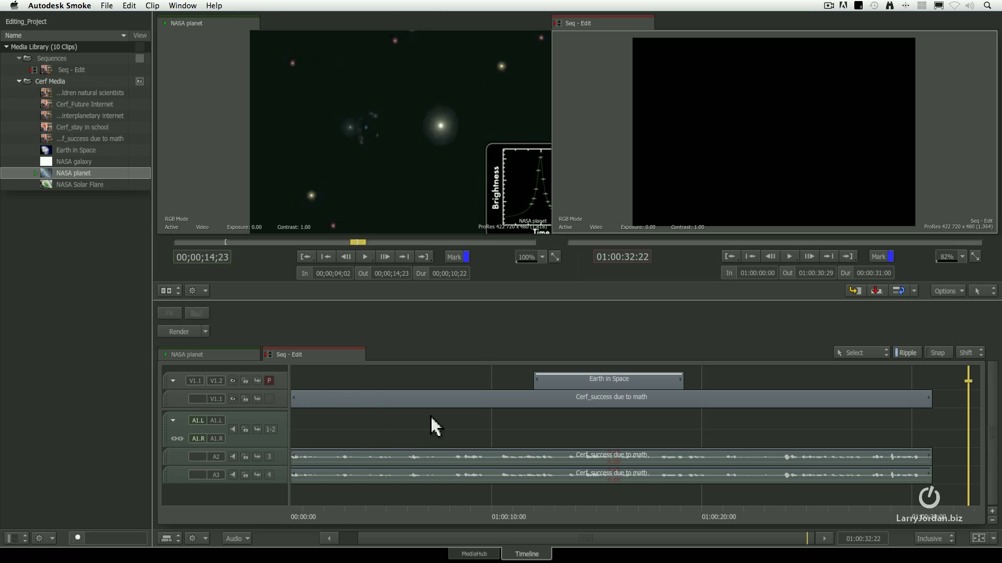
click(621, 385)
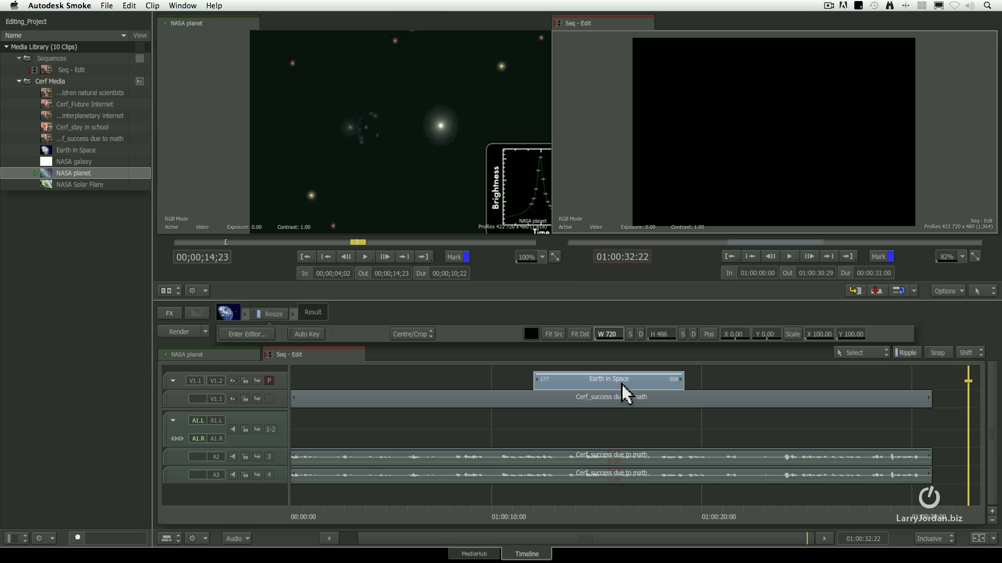
key(Delete)
Select the Cerf_success due to math clip with its linked audio, and turn off Link Selection.
click(621, 397)
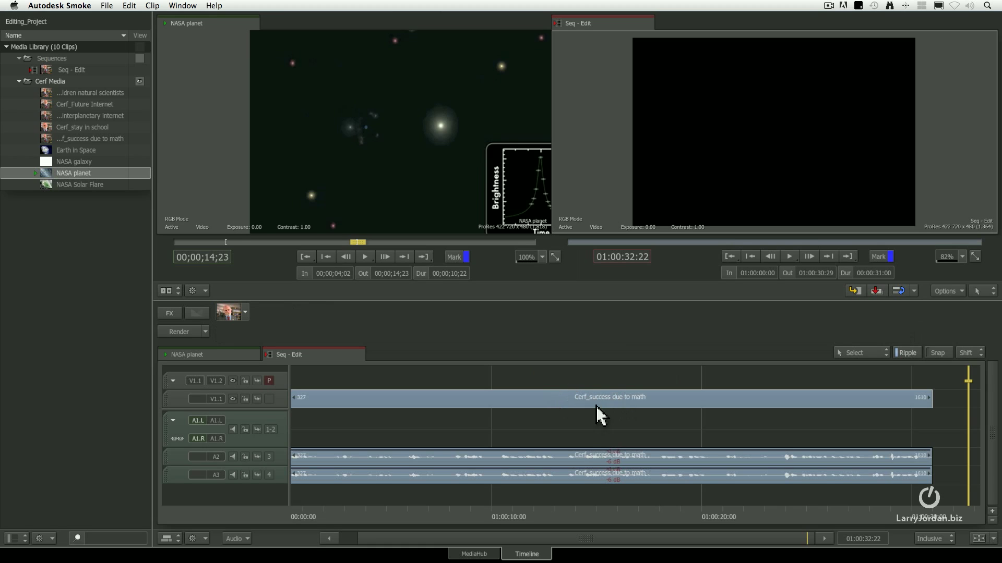
scroll(567, 464, right, 2)
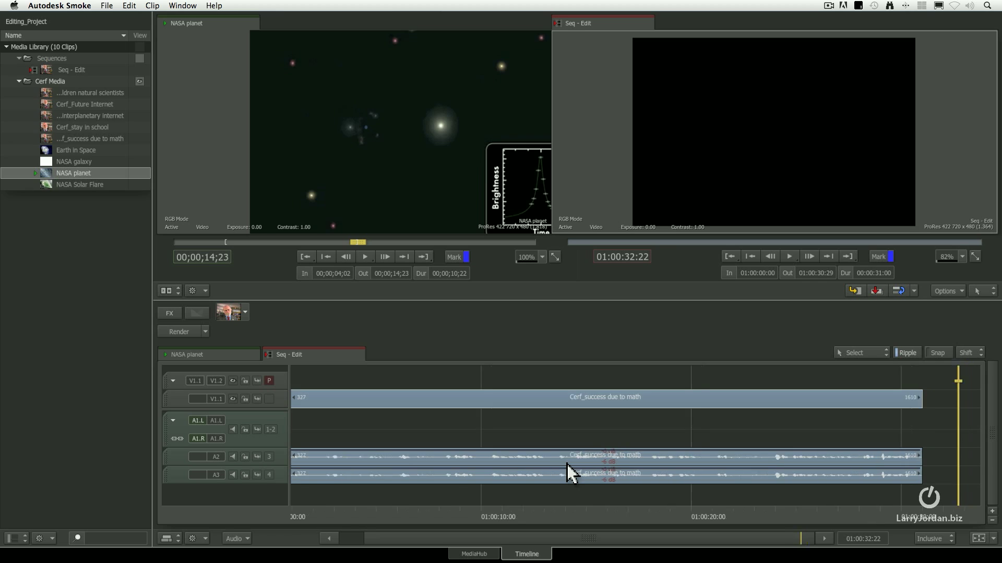
scroll(567, 464, left, 5)
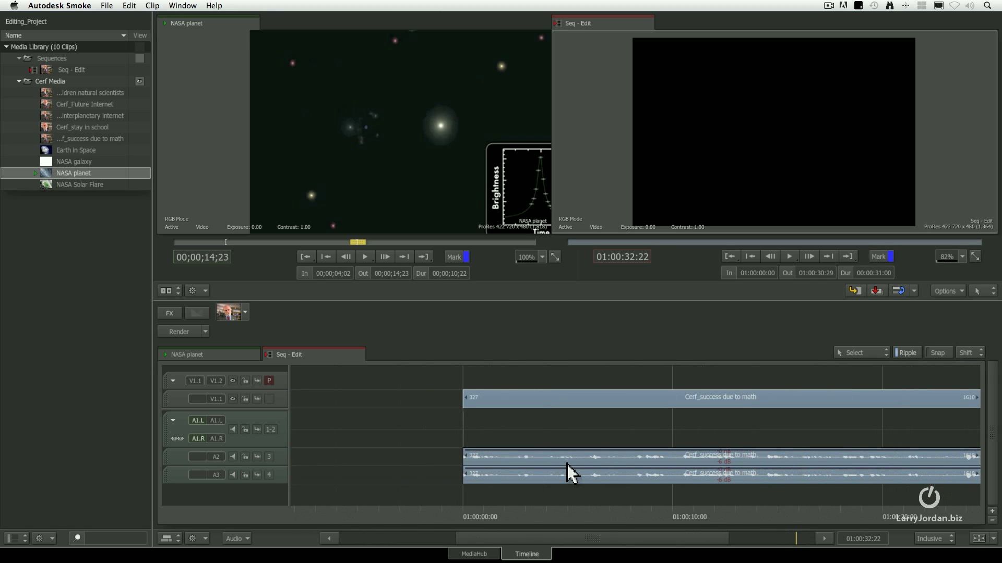
scroll(567, 465, right, 5)
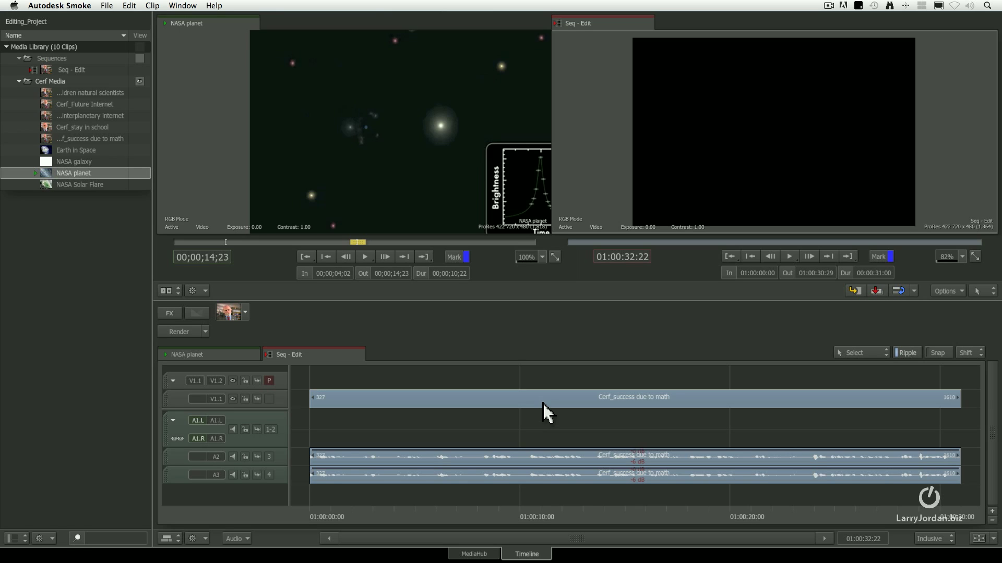
click(193, 539)
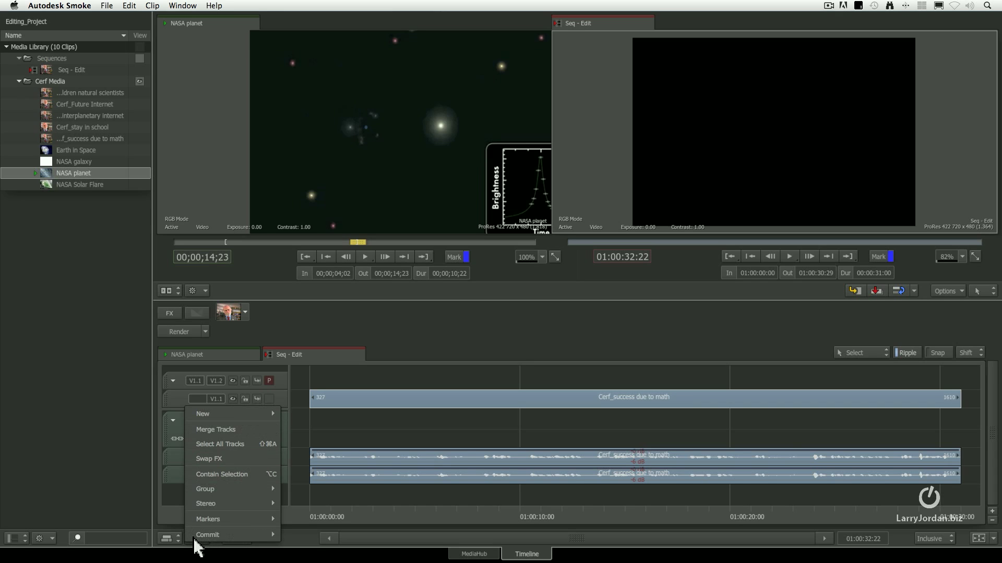
mouse_move(219, 491)
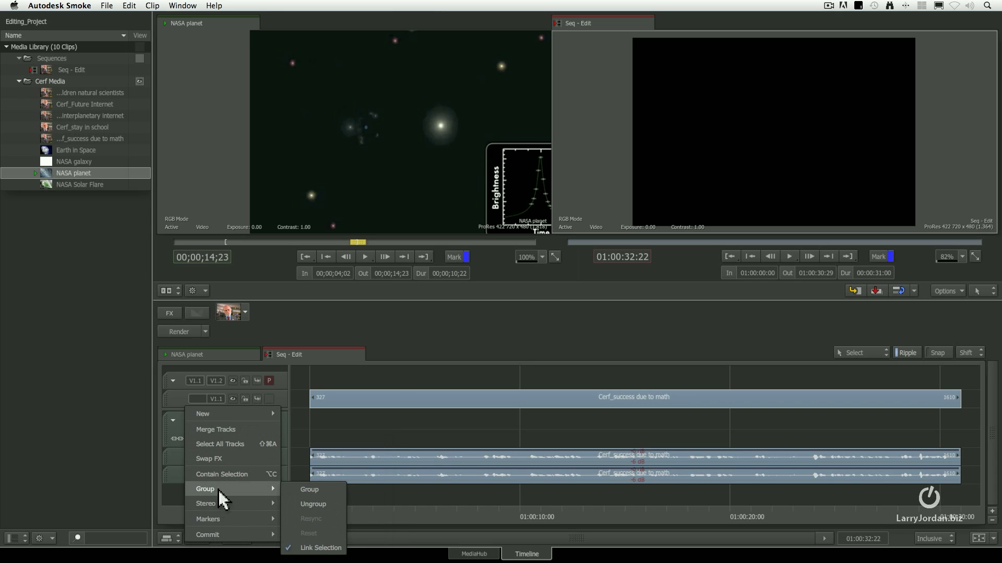
click(340, 548)
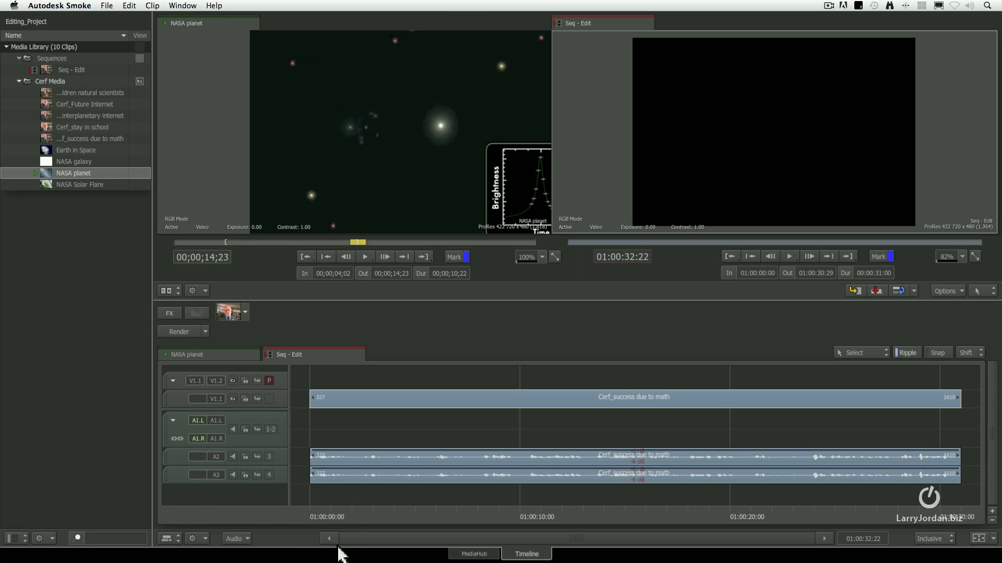
Select the interview clip's video, A2 and A3 segments separately, and try sliding only the video about 2.4 seconds later.
click(365, 502)
click(406, 400)
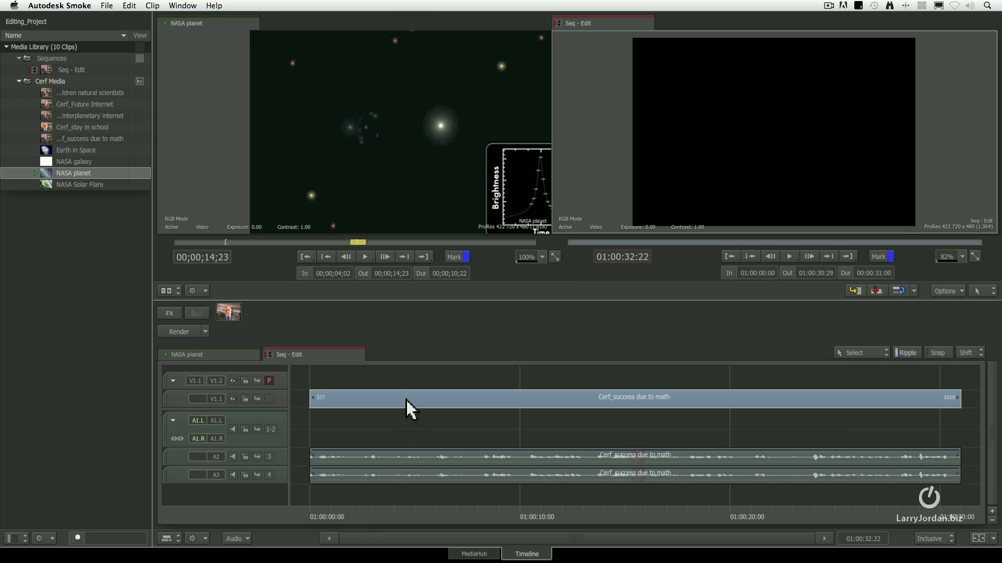
click(414, 461)
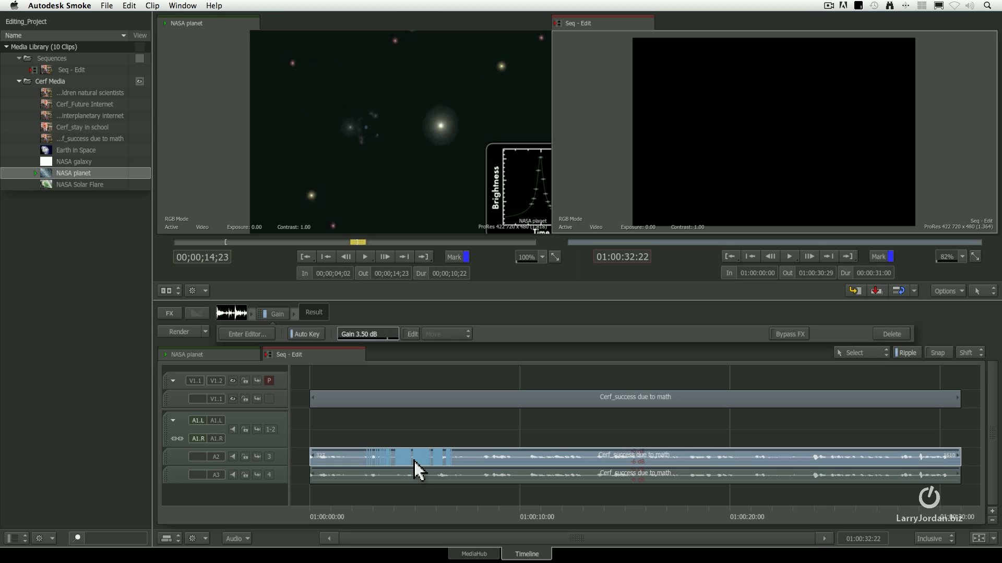
click(416, 477)
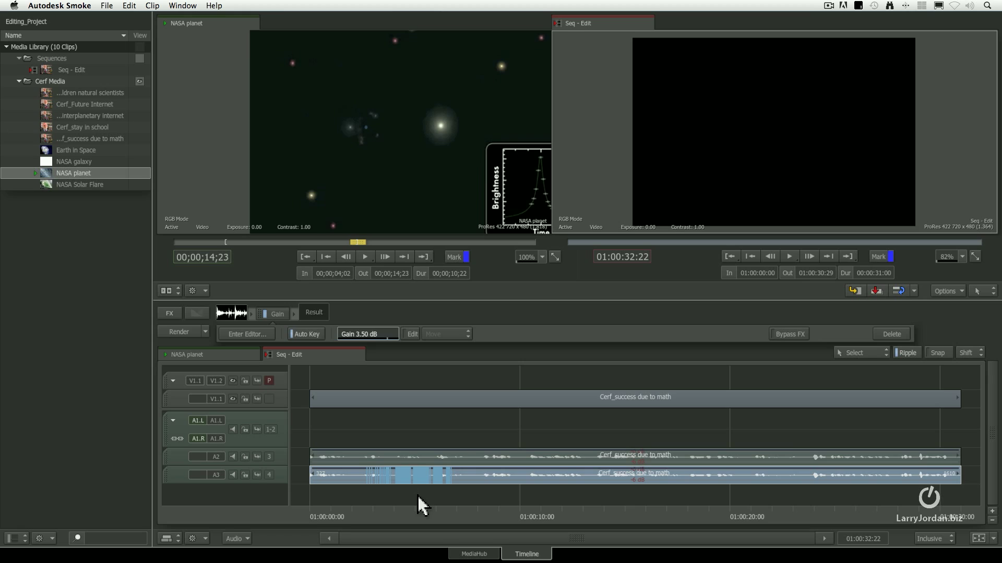
click(417, 497)
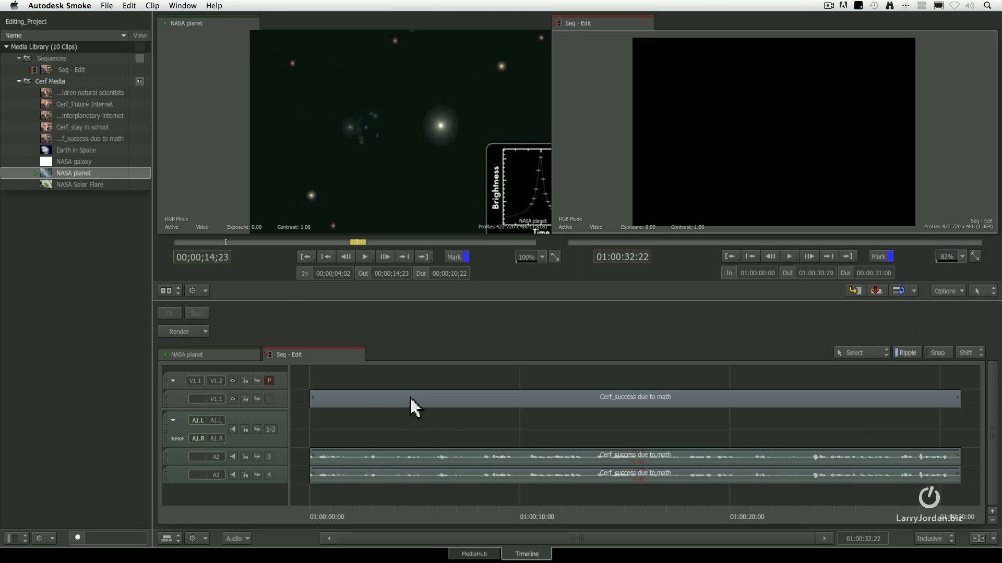
drag(410, 398, 440, 399)
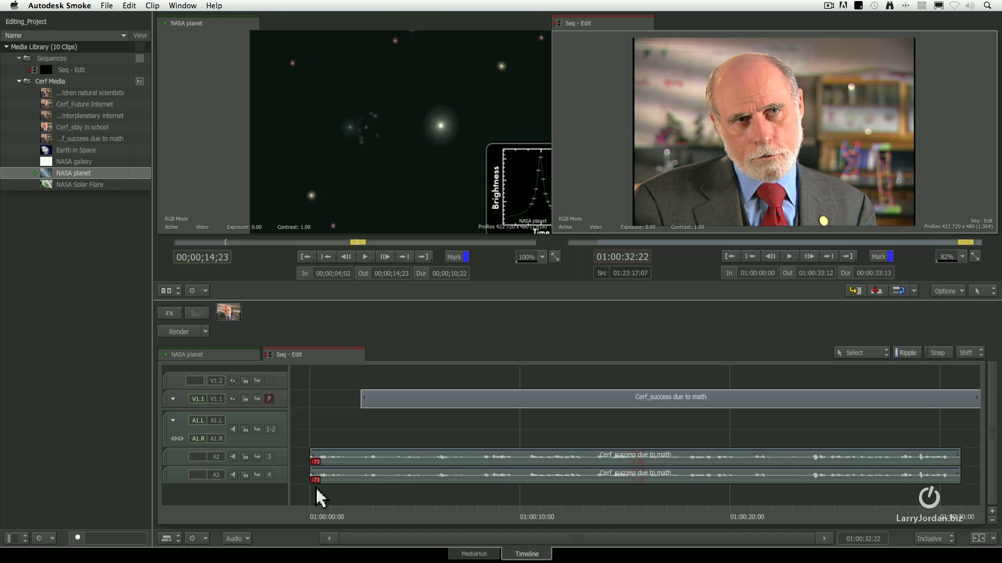
key(super+z)
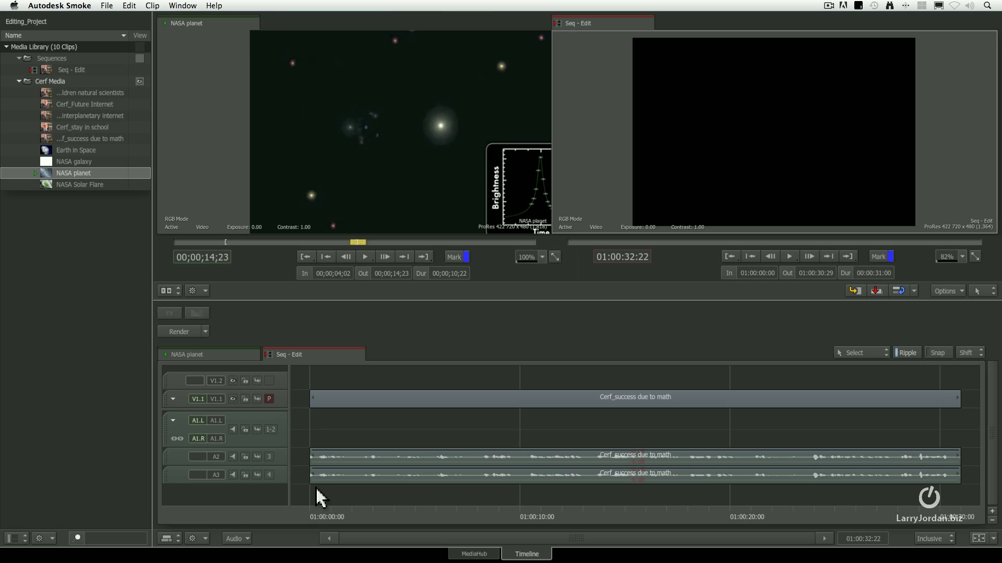
Turn Link Selection on and slide the Cerf_success due to math video with its linked audio about 2.7 seconds later.
click(194, 538)
mouse_move(222, 509)
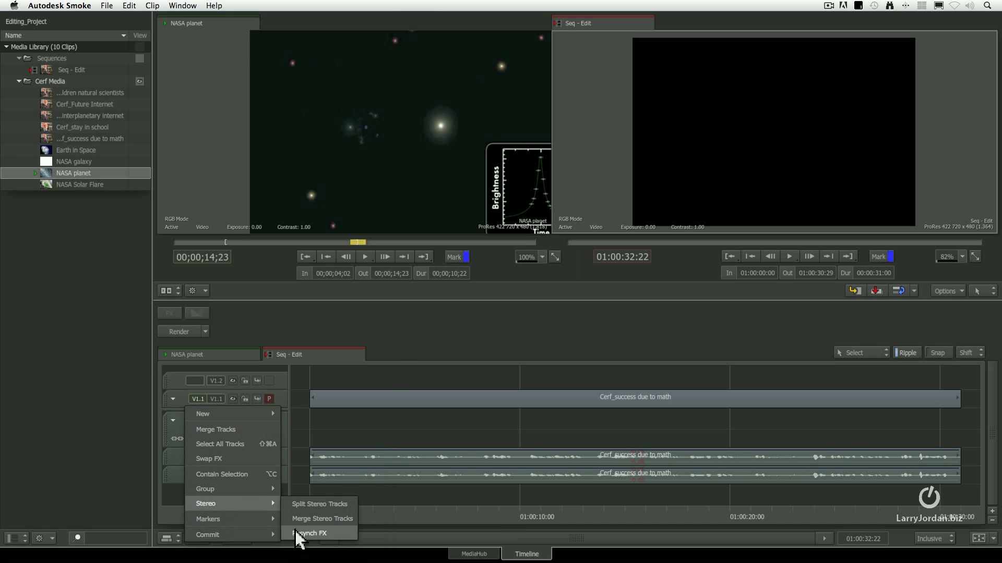
mouse_move(264, 492)
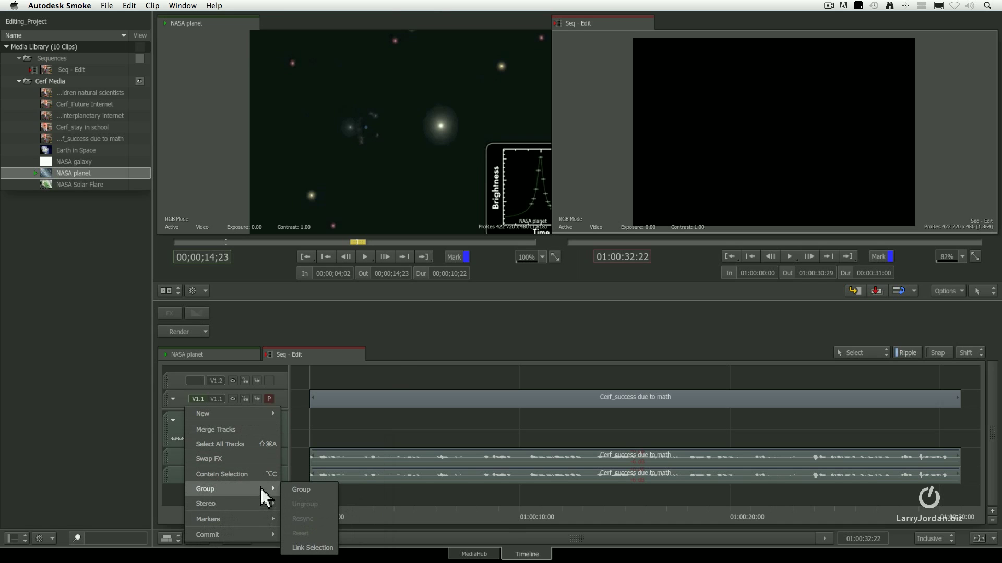
click(307, 547)
click(401, 474)
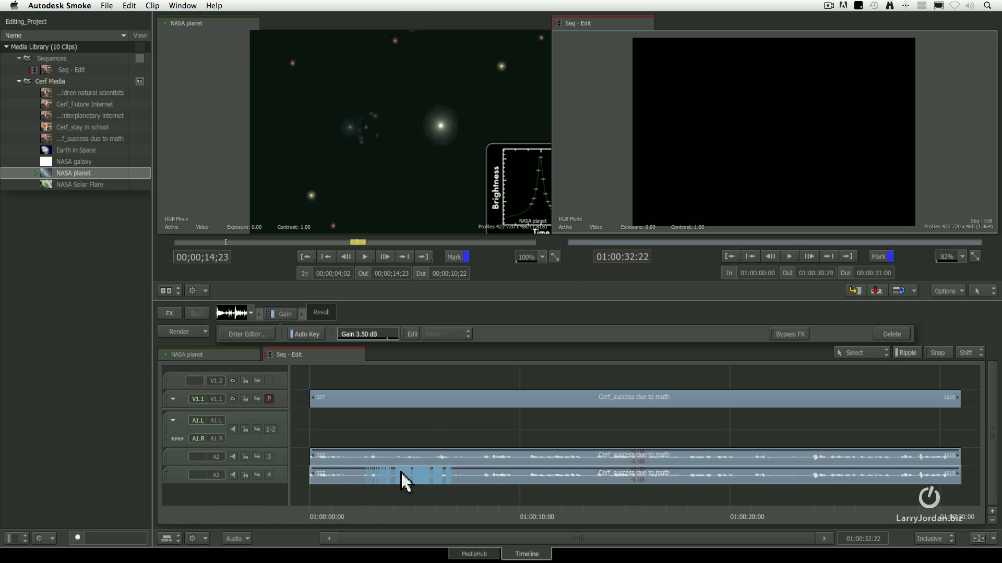
drag(427, 401, 462, 401)
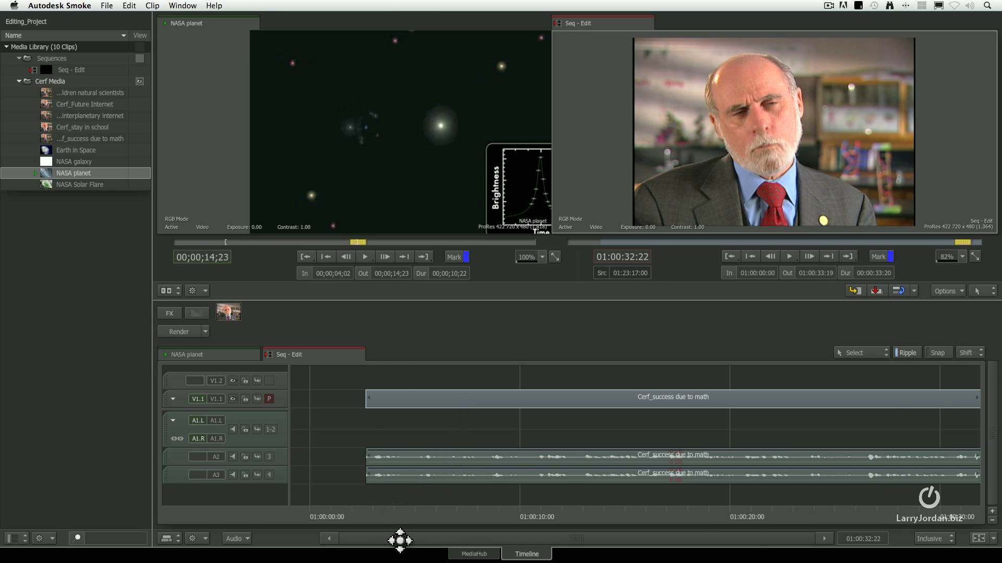
Examine the shifted interview clip and its linked audio in the timeline at several zoom levels.
drag(400, 541, 559, 431)
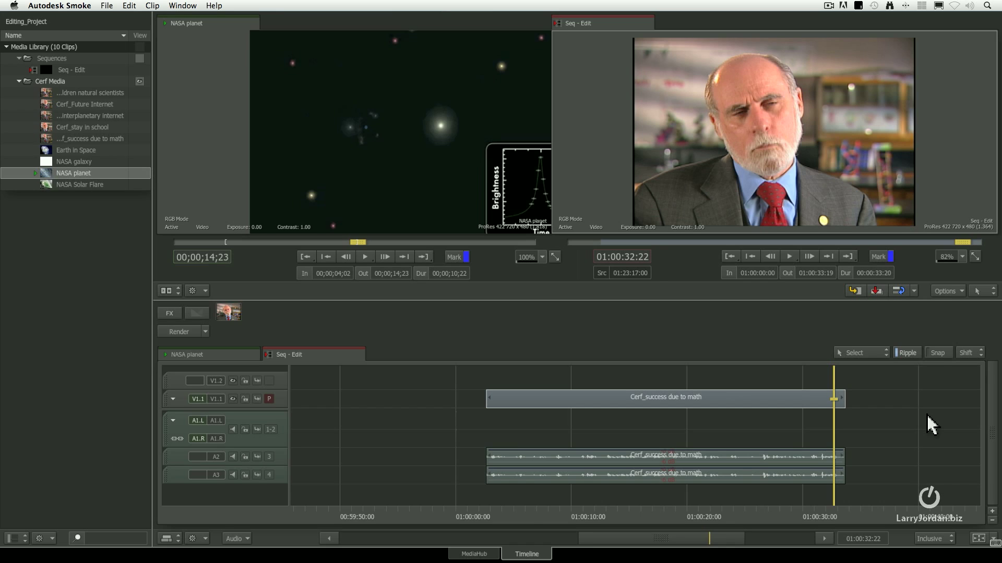
key(equal)
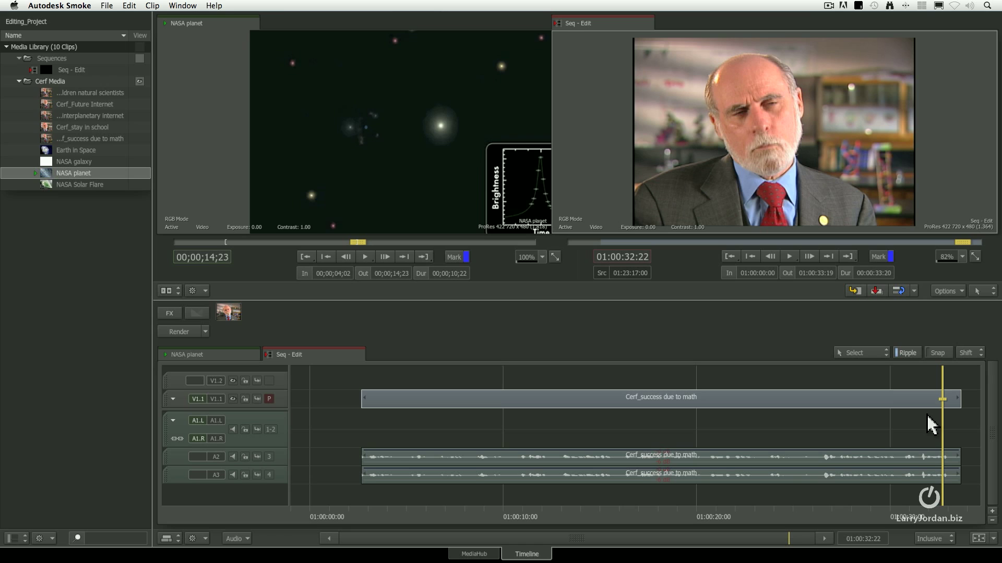
key(equal)
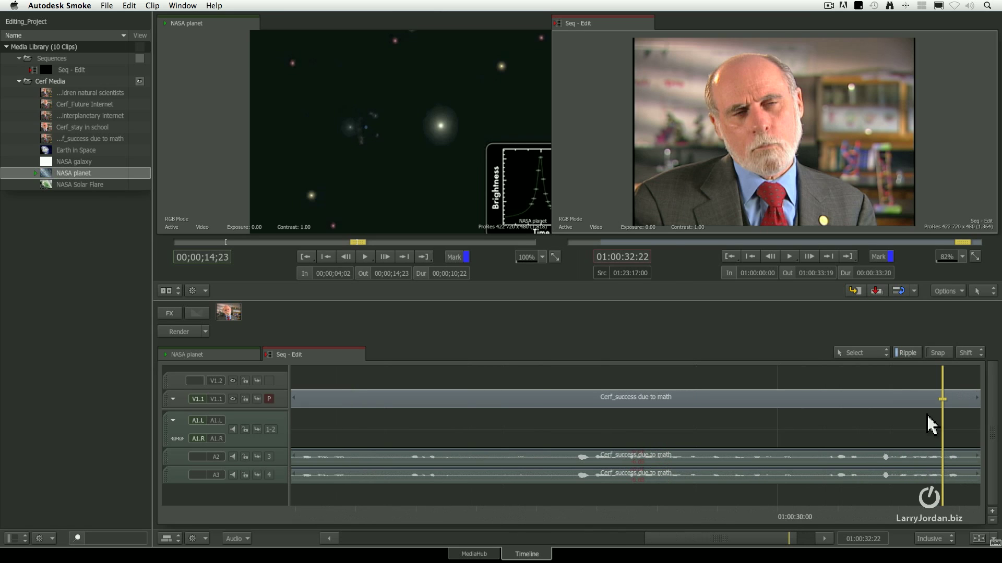
key(minus)
key(minus)
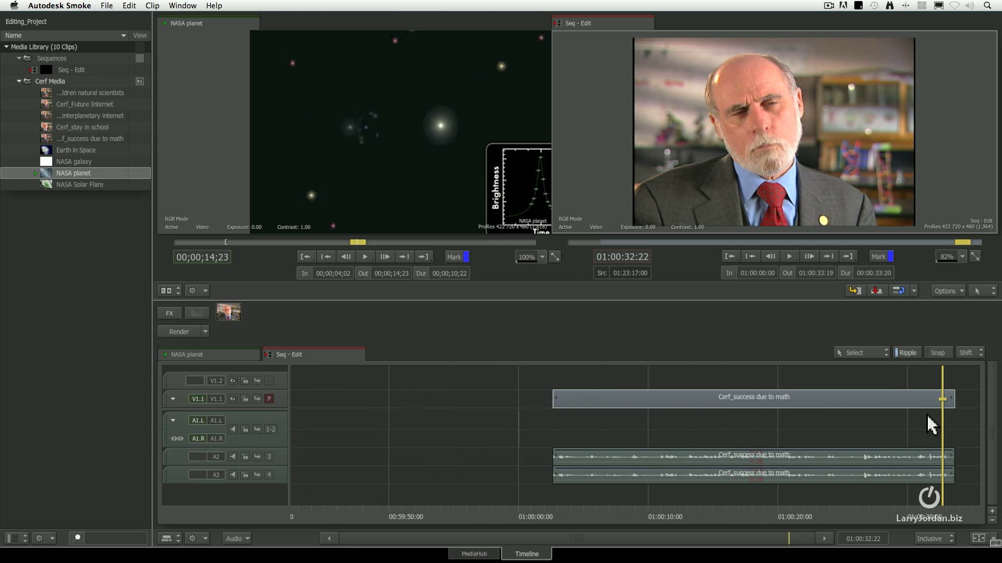
key(equal)
key(equal)
key(minus)
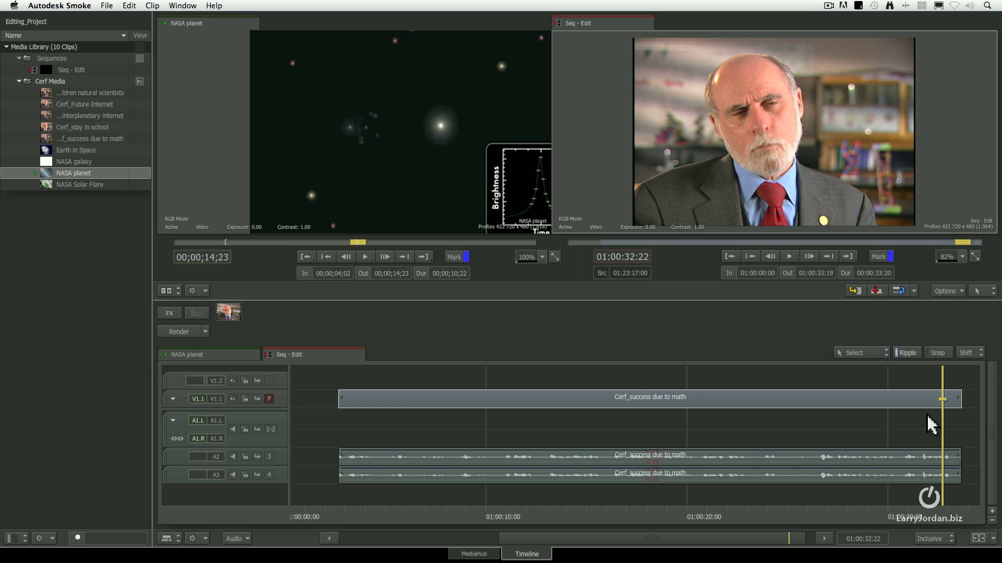
right_click(281, 405)
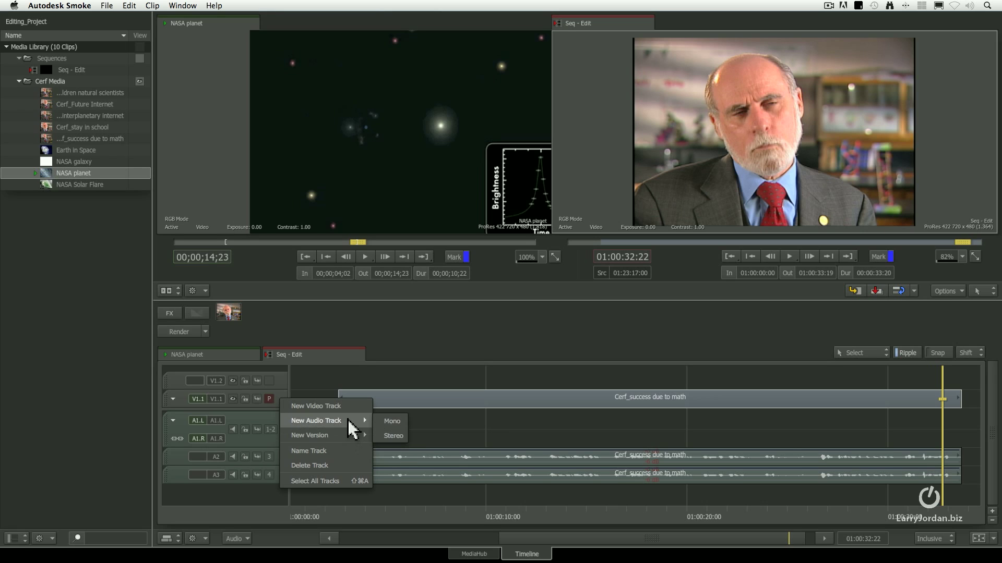
mouse_move(346, 436)
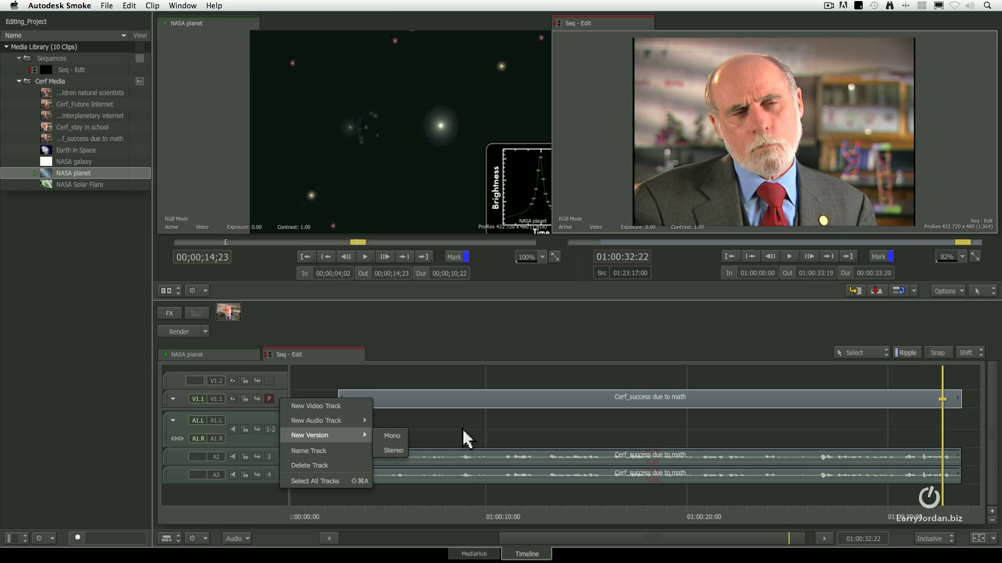
Load the Cerf_children natural scientists clip as the source and play a few seconds of it from inside its marked range.
click(47, 94)
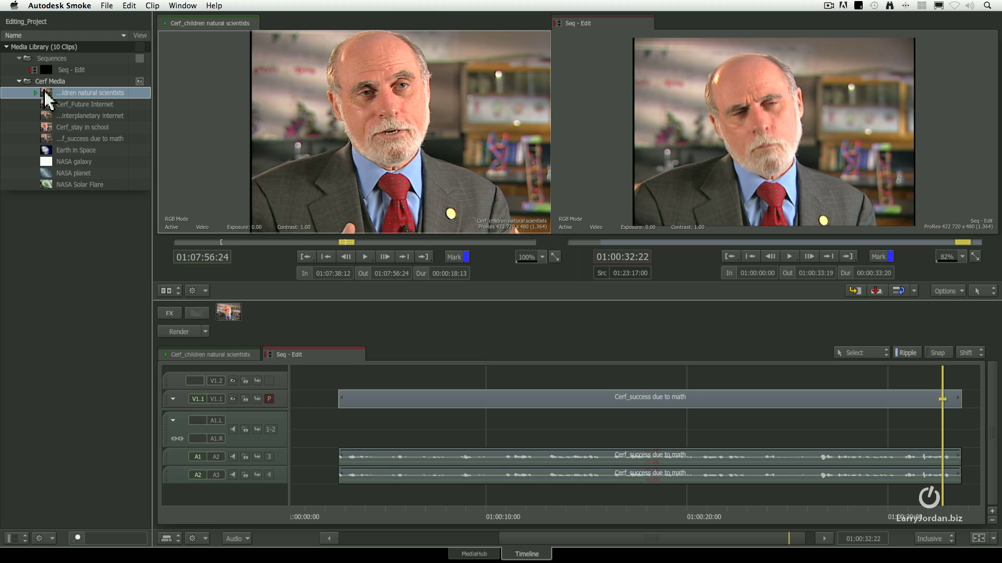
click(265, 242)
key(space)
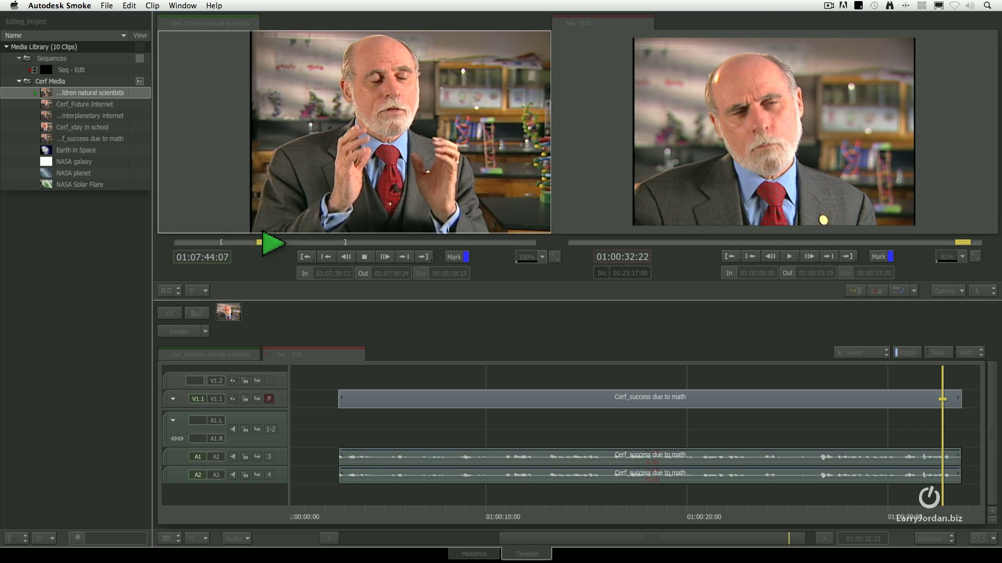
key(space)
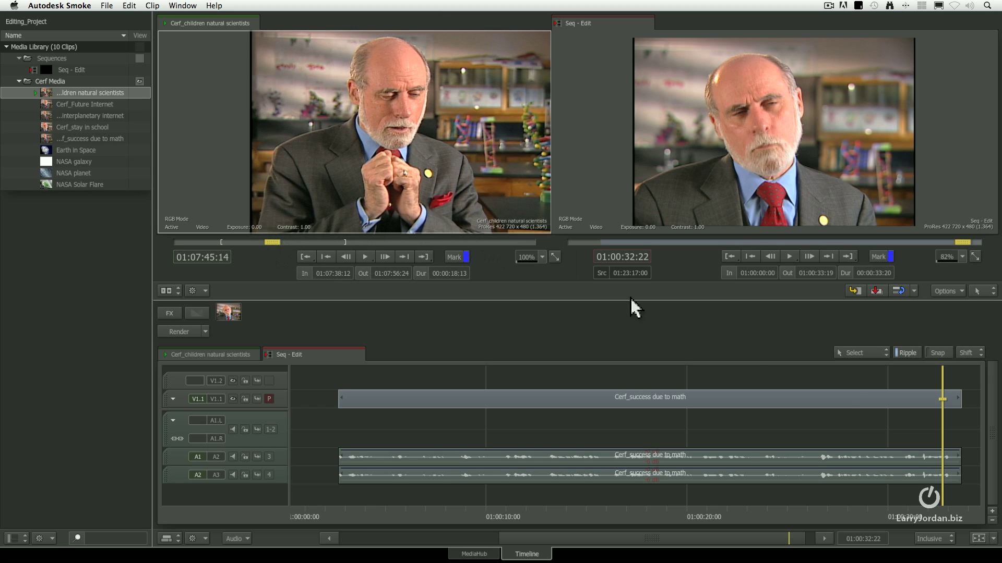
Park the sequence playhead at the end of the Cerf_success due to math clip and overwrite-edit Cerf_children natural scientists there.
drag(941, 431, 812, 436)
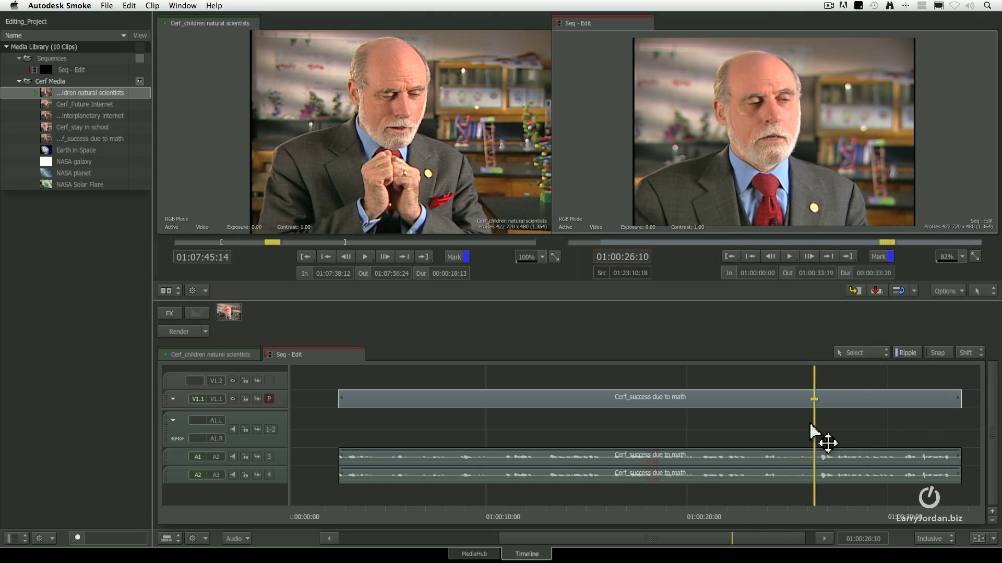
key(Up)
key(Down)
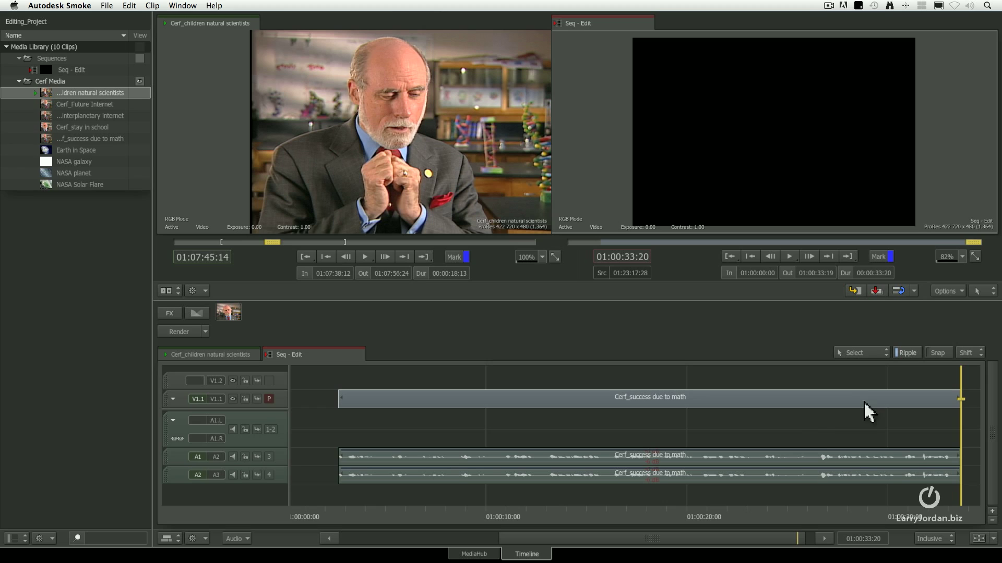
click(870, 292)
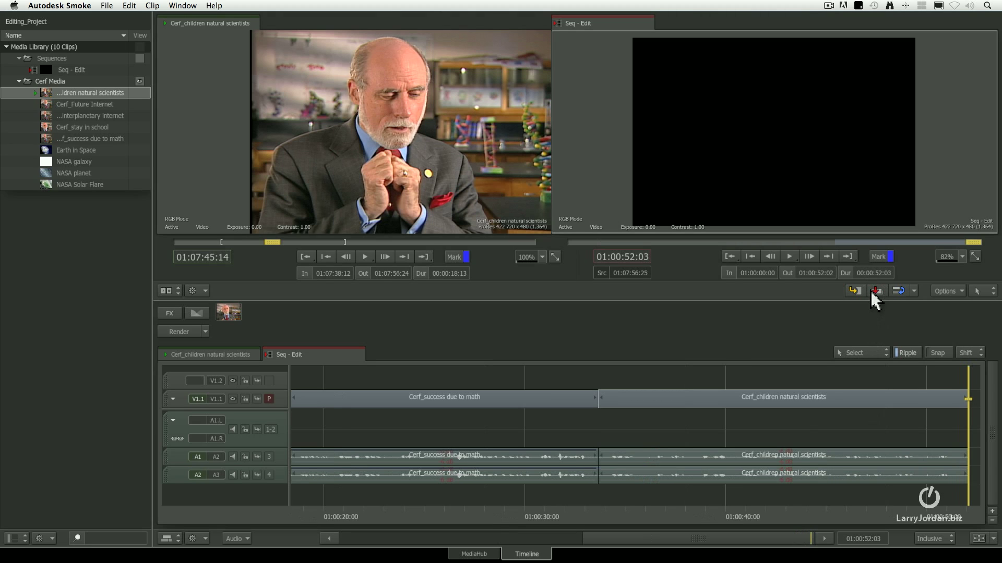